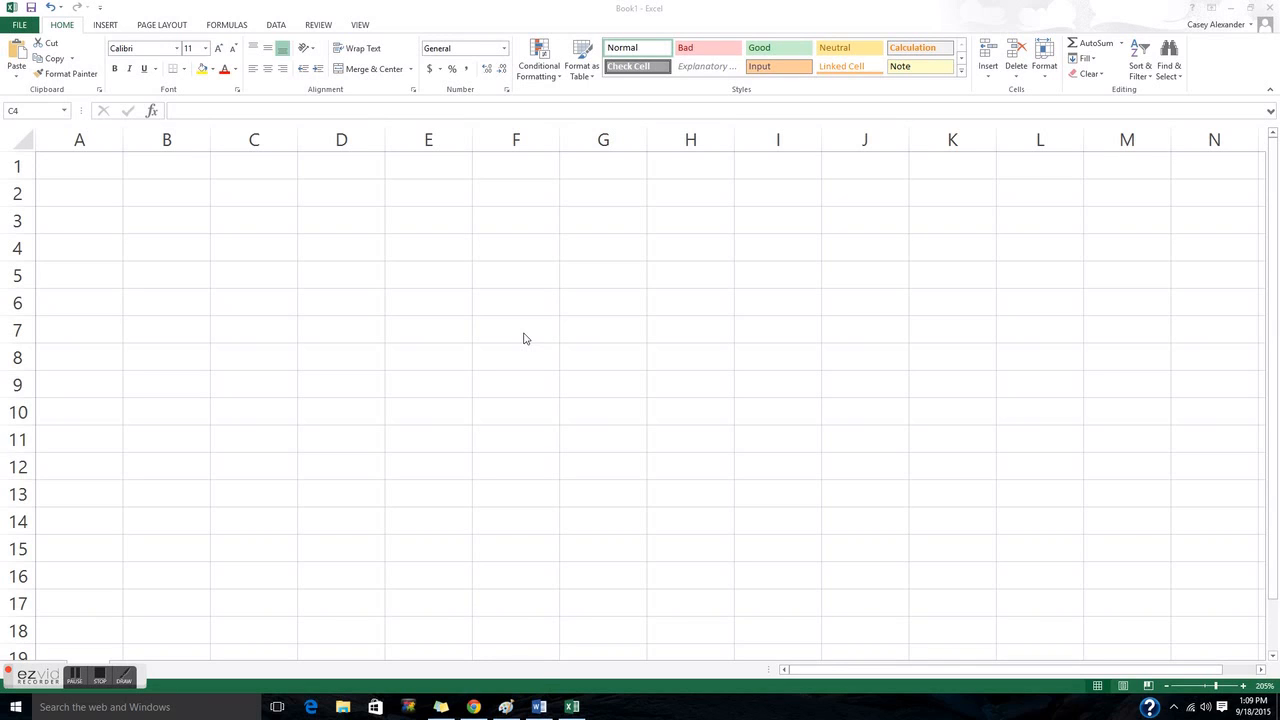
Enter the label PMT in cell C3.
{"action": "left_click", "coordinate": [250, 212]}
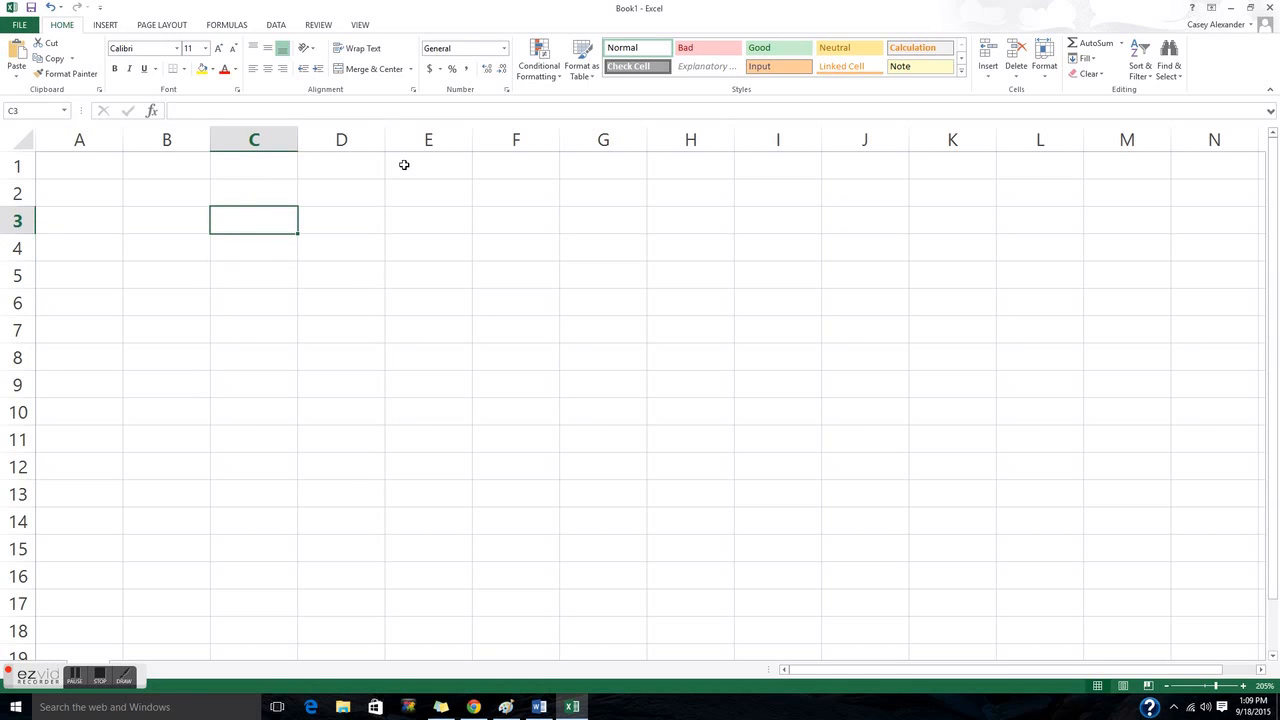
{"action": "type", "text": "PM"}
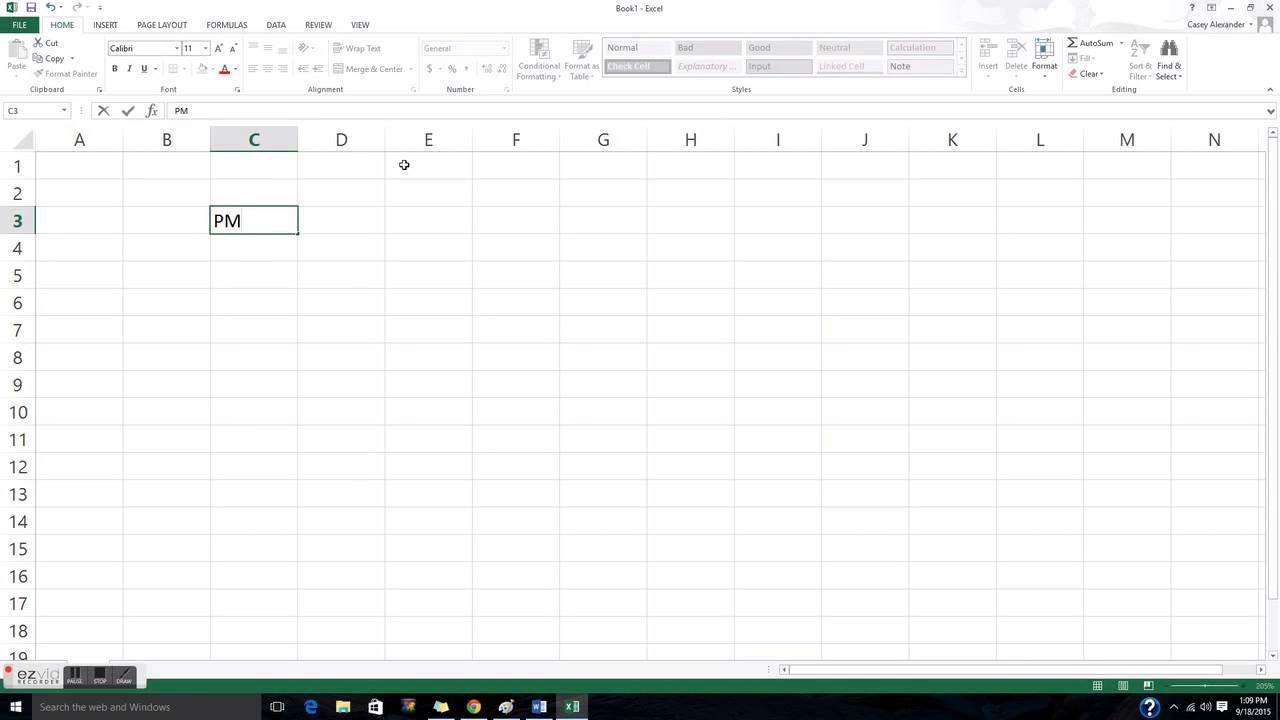
{"action": "type", "text": "T"}
{"action": "key", "text": "Return"}
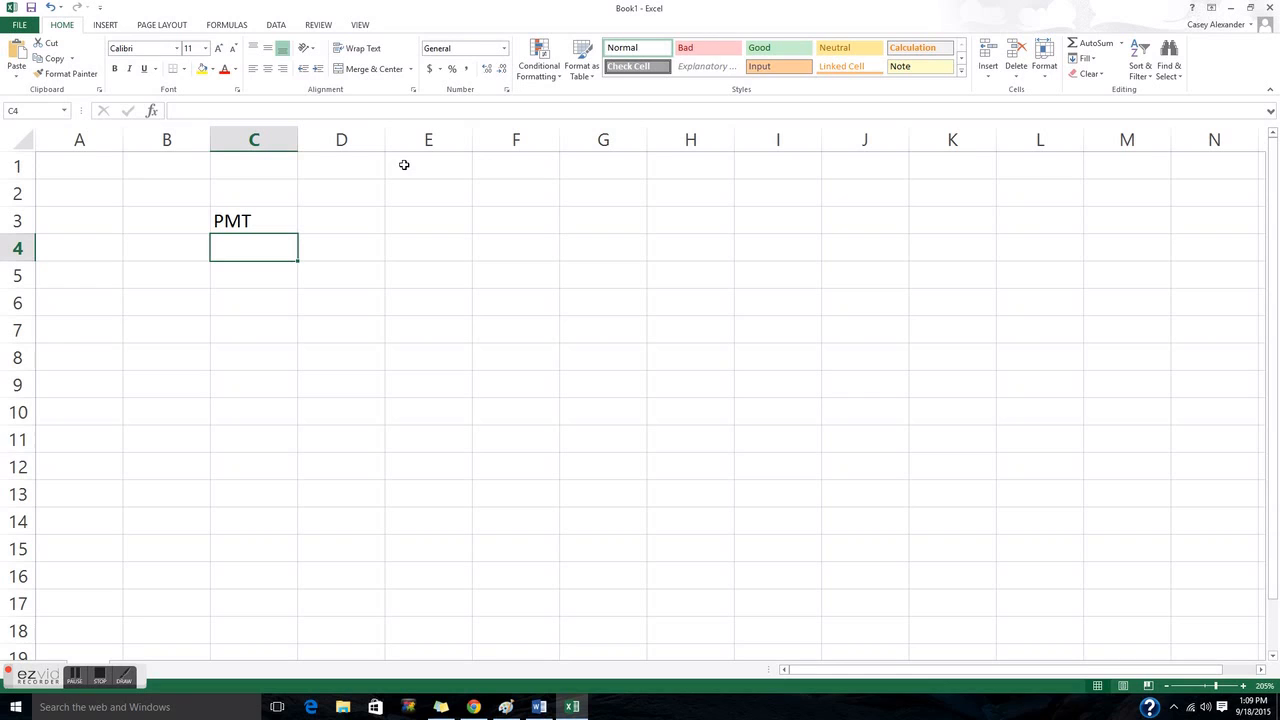
{"action": "left_click", "coordinate": [430, 276]}
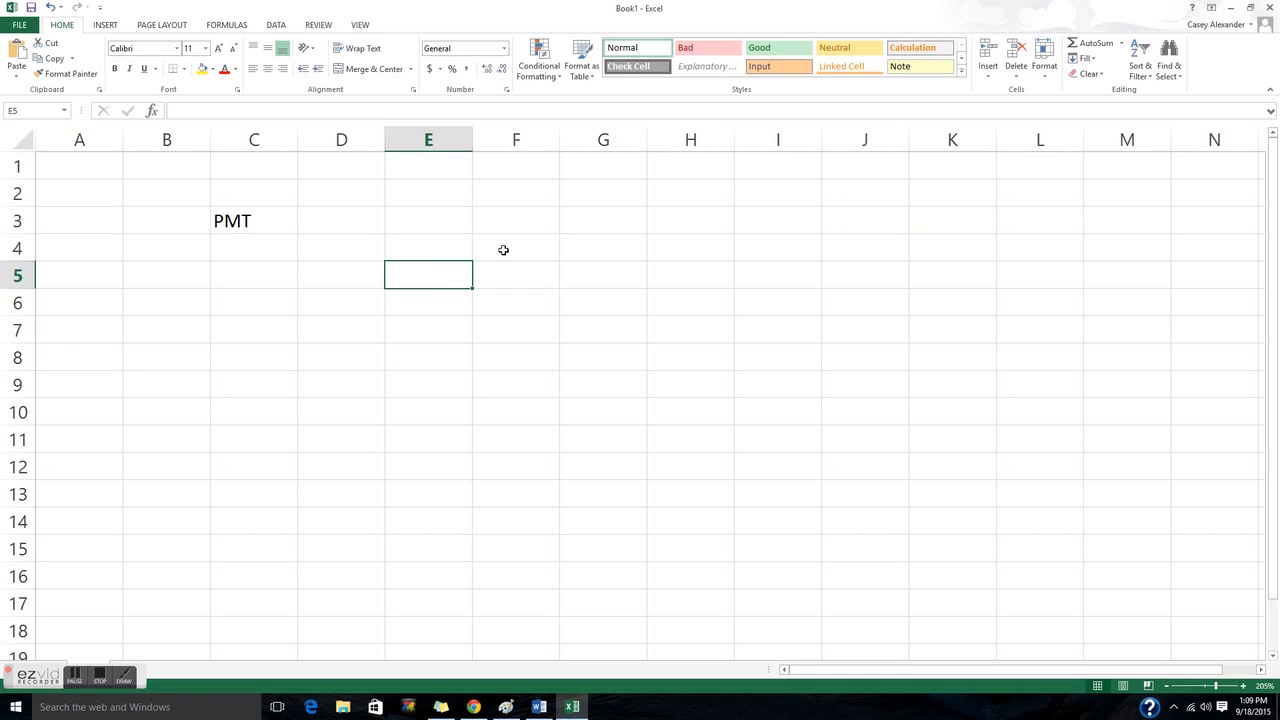
{"action": "type", "text": "="}
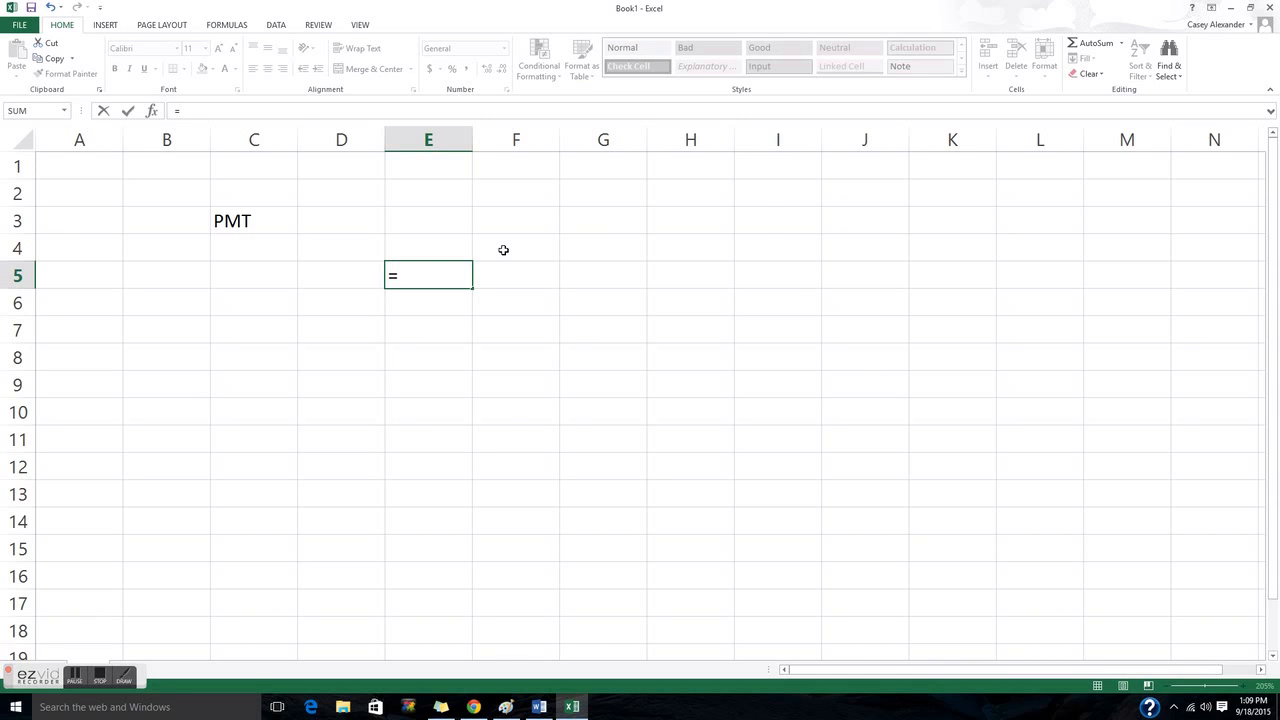
{"action": "type", "text": "PMT"}
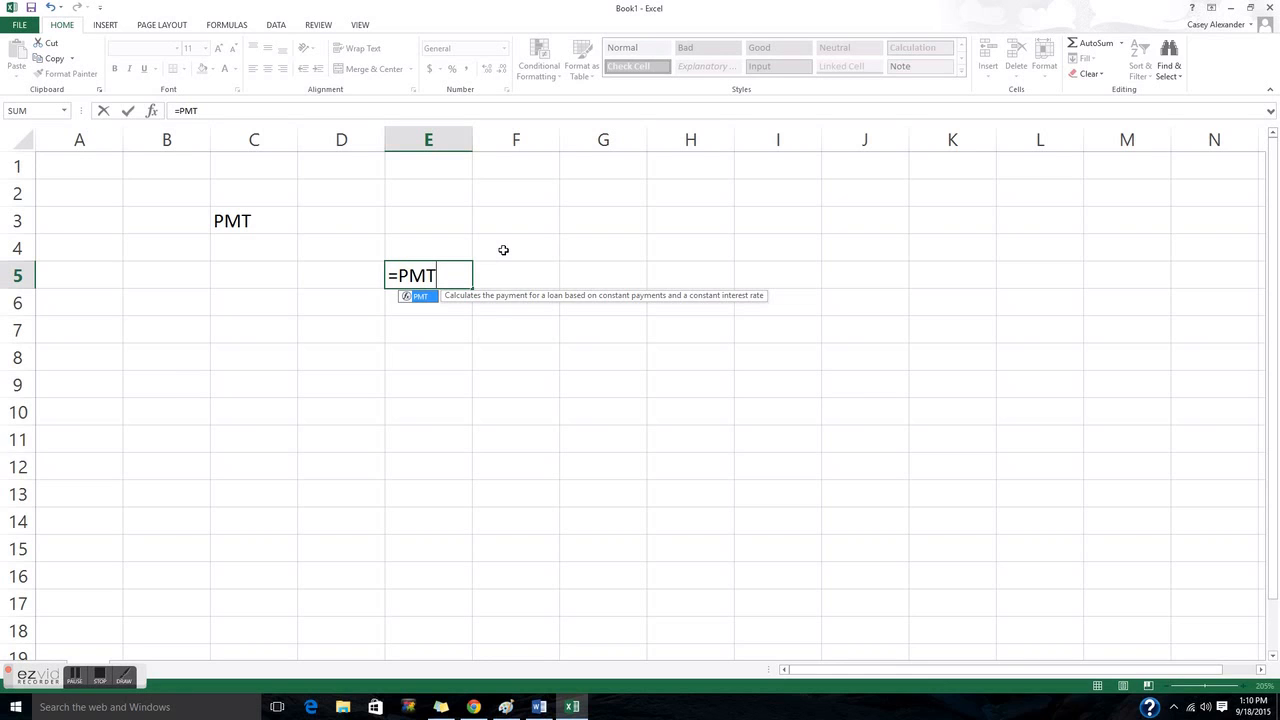
{"action": "type", "text": "("}
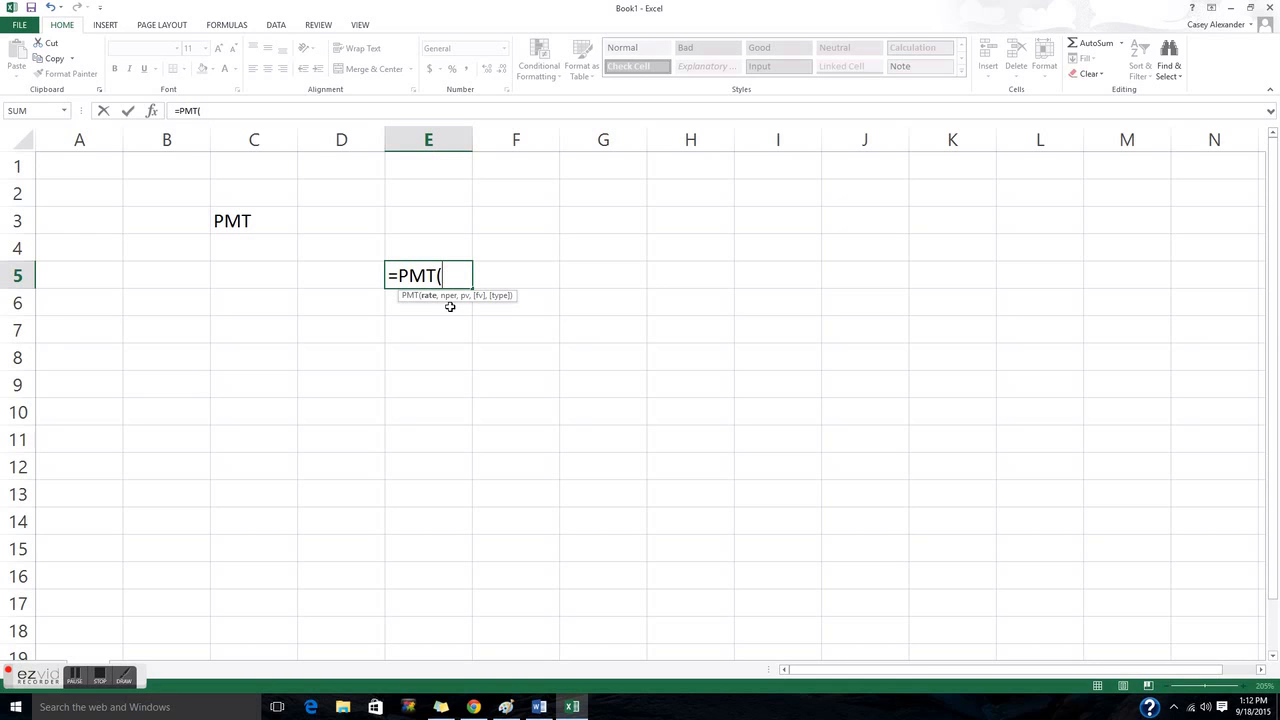
{"action": "left_click", "coordinate": [238, 272]}
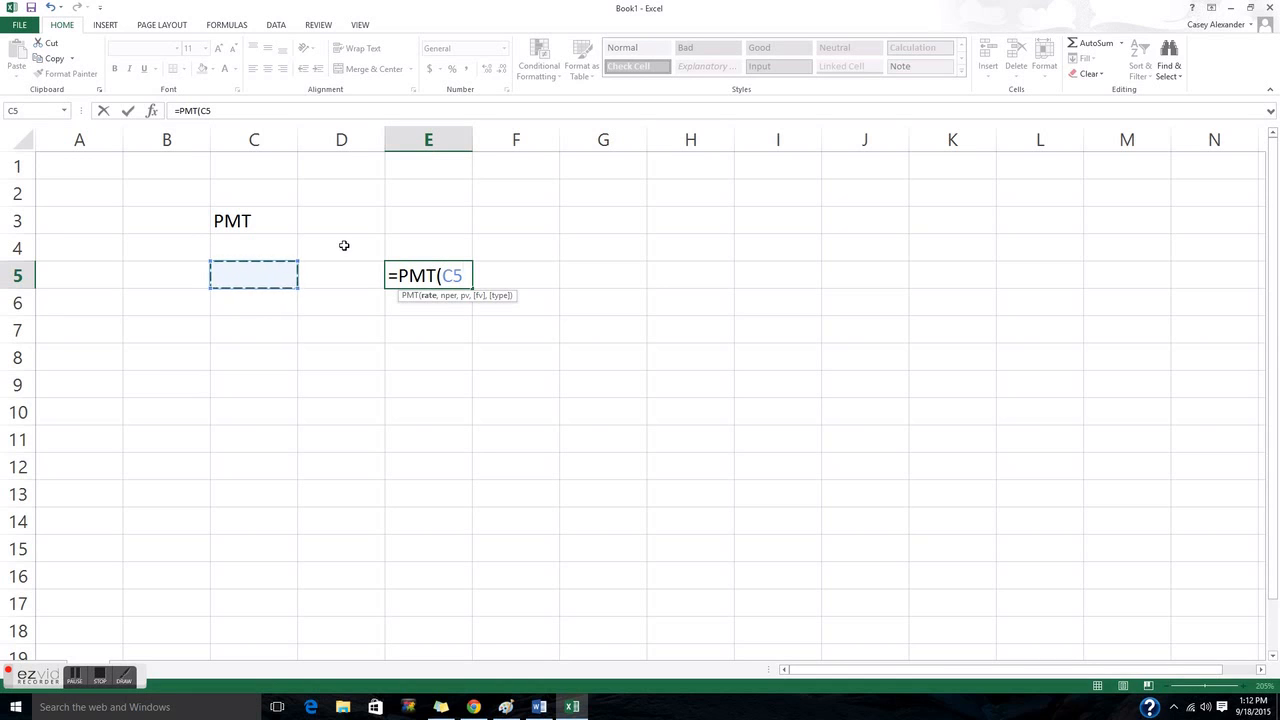
{"action": "key", "text": "Escape"}
Enter the label Rate in C5 and the interest rate 8% beside it in D5.
{"action": "left_click", "coordinate": [266, 277]}
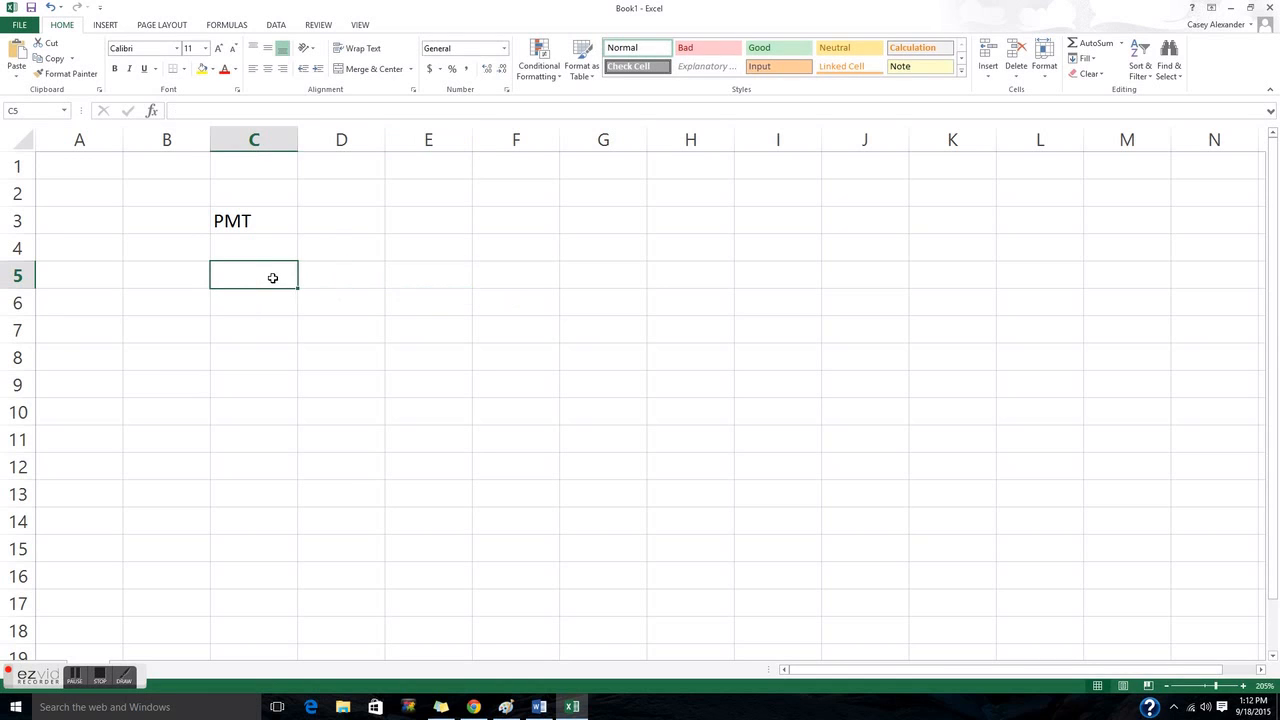
{"action": "type", "text": "Rate"}
{"action": "key", "text": "Tab"}
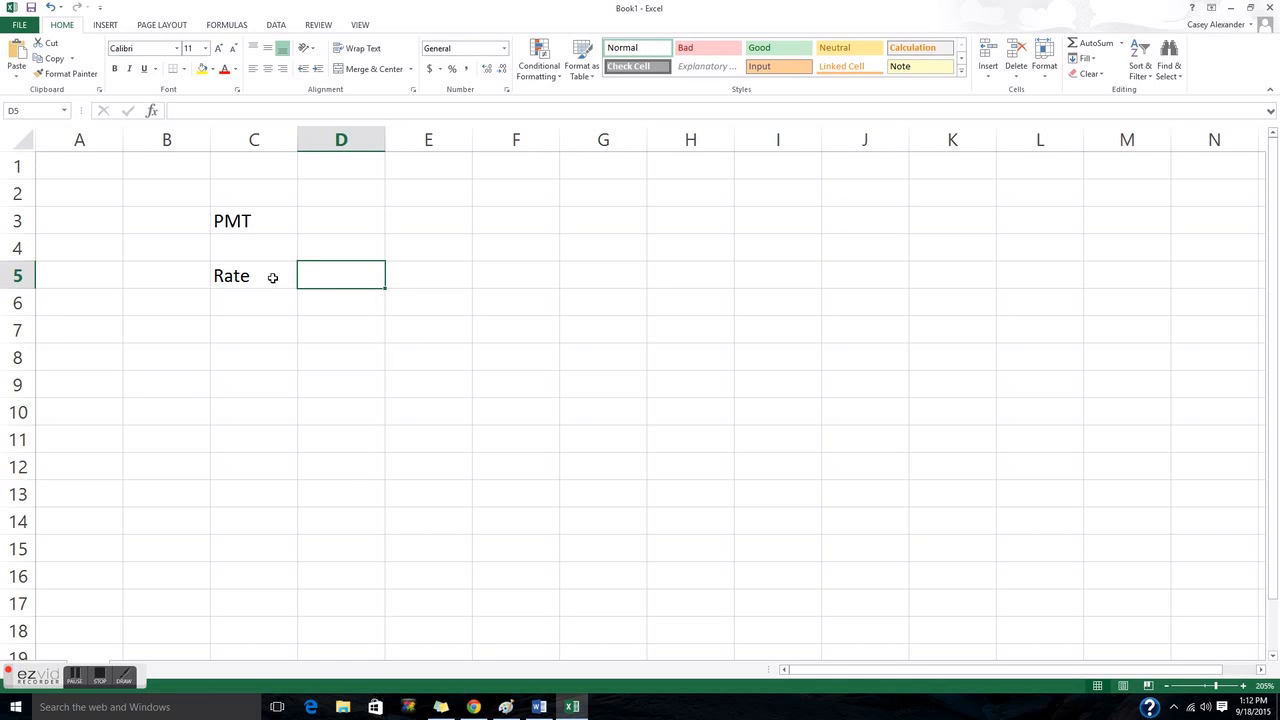
{"action": "type", "text": "8"}
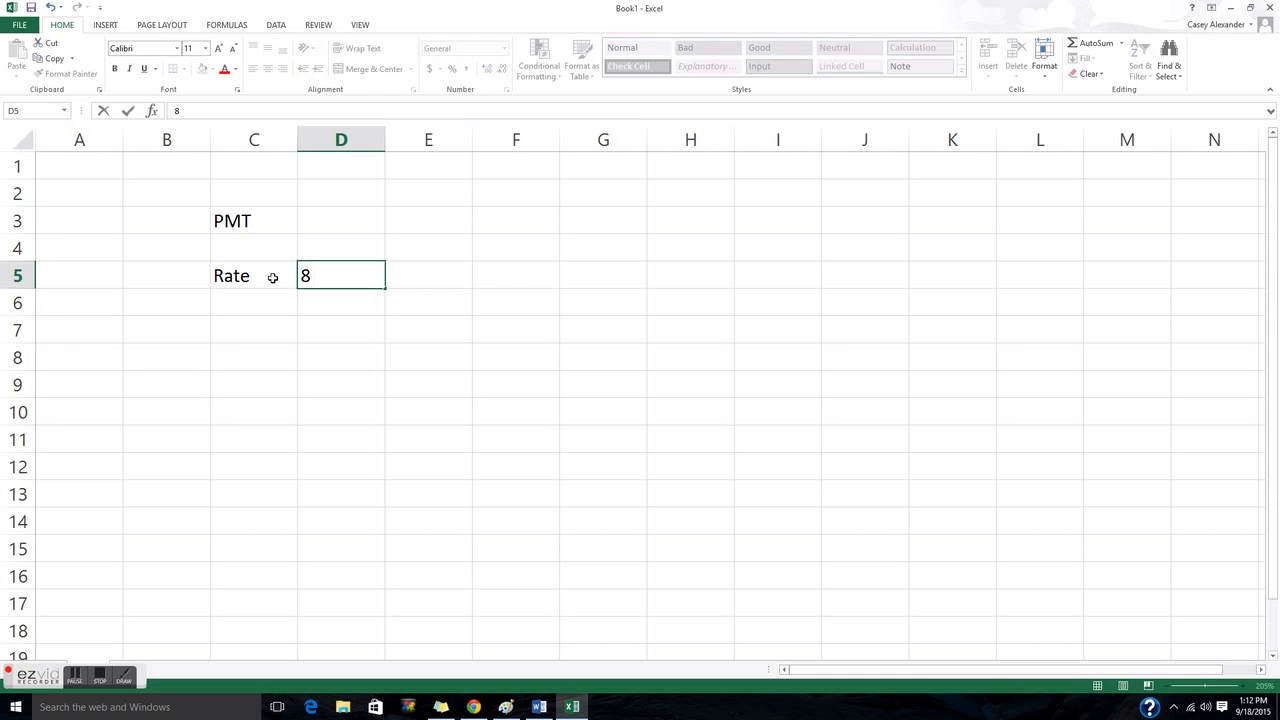
{"action": "type", "text": "%"}
{"action": "key", "text": "Return"}
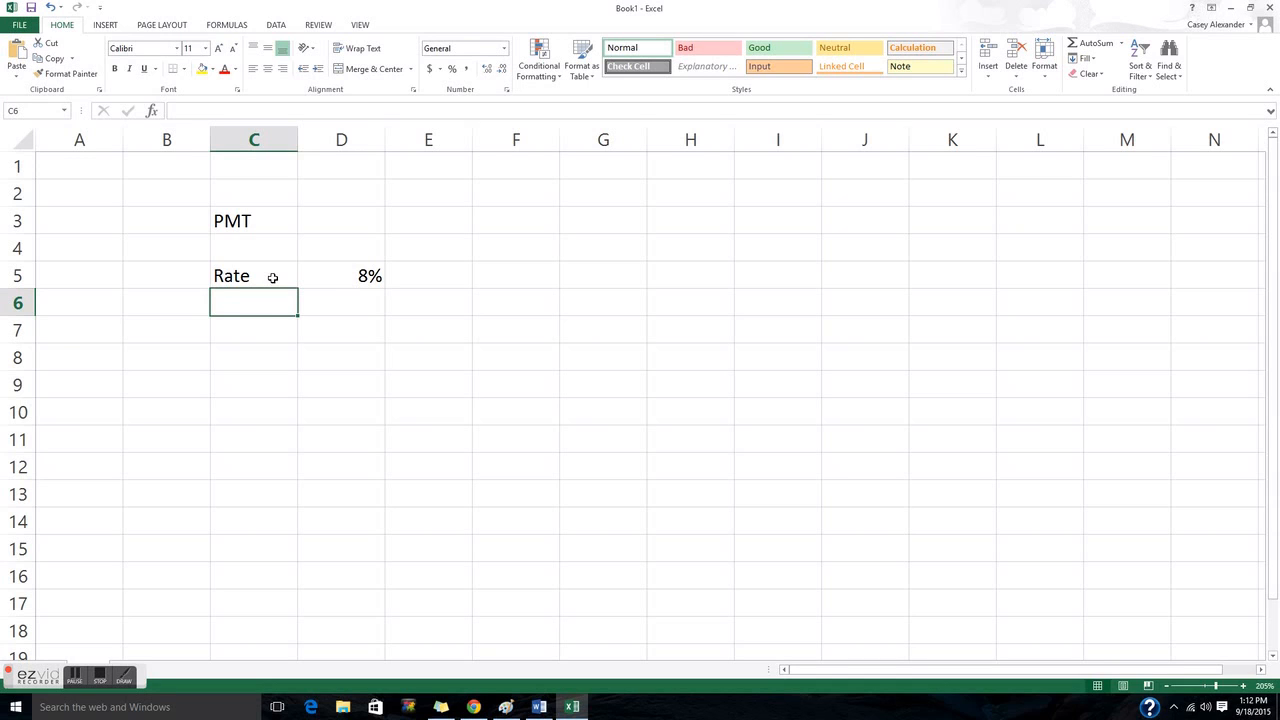
Add the label NPER with the value 30 in C6:D6, and PV with 150,000 in C7:D7.
{"action": "type", "text": "NPER"}
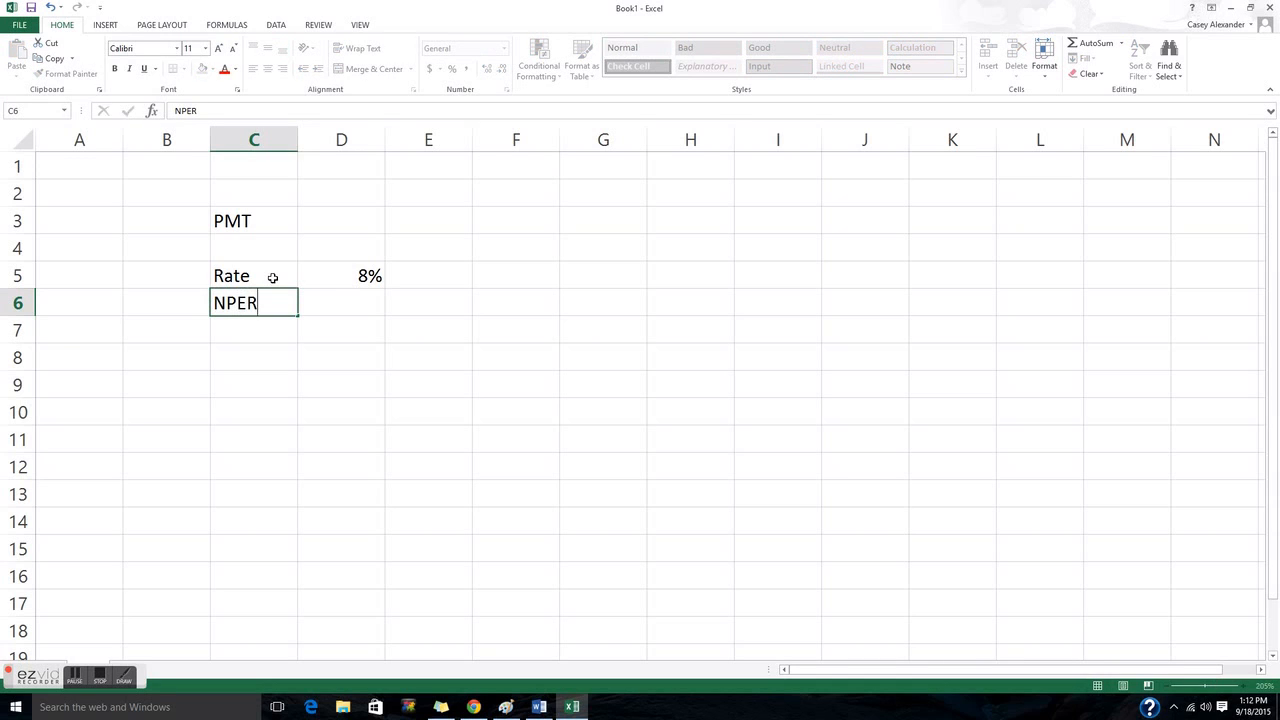
{"action": "key", "text": "Tab"}
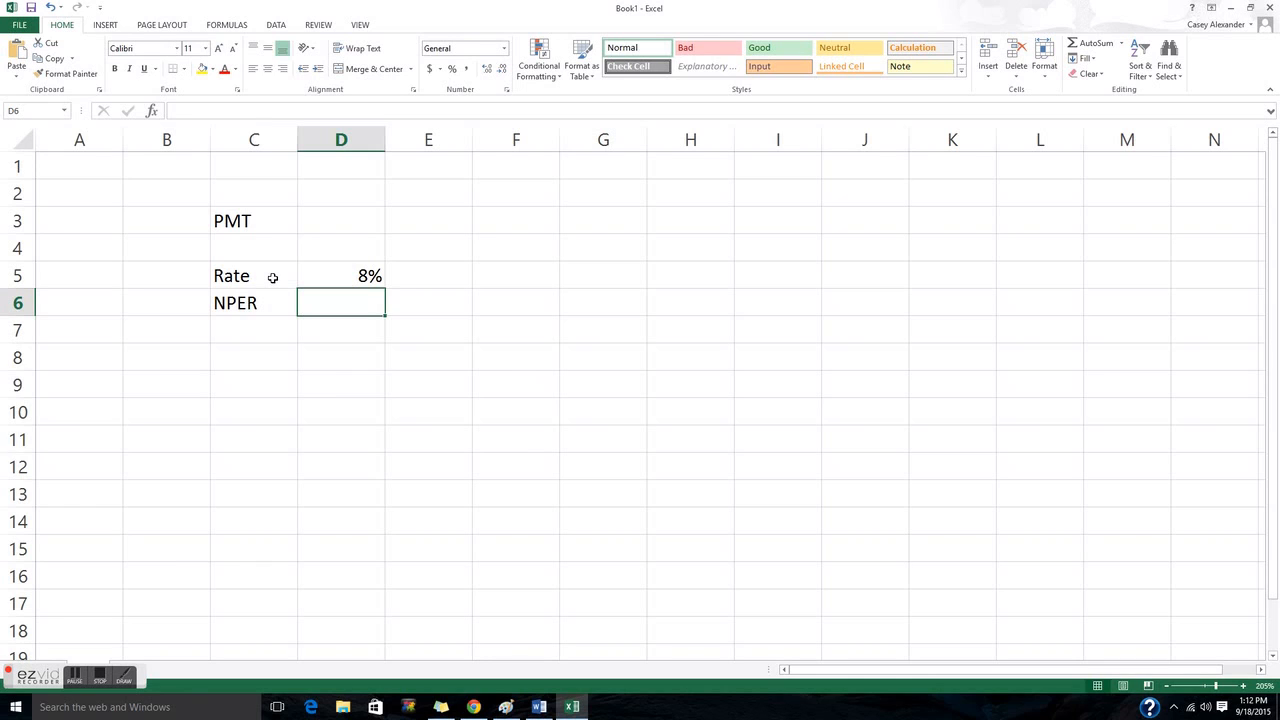
{"action": "type", "text": "30"}
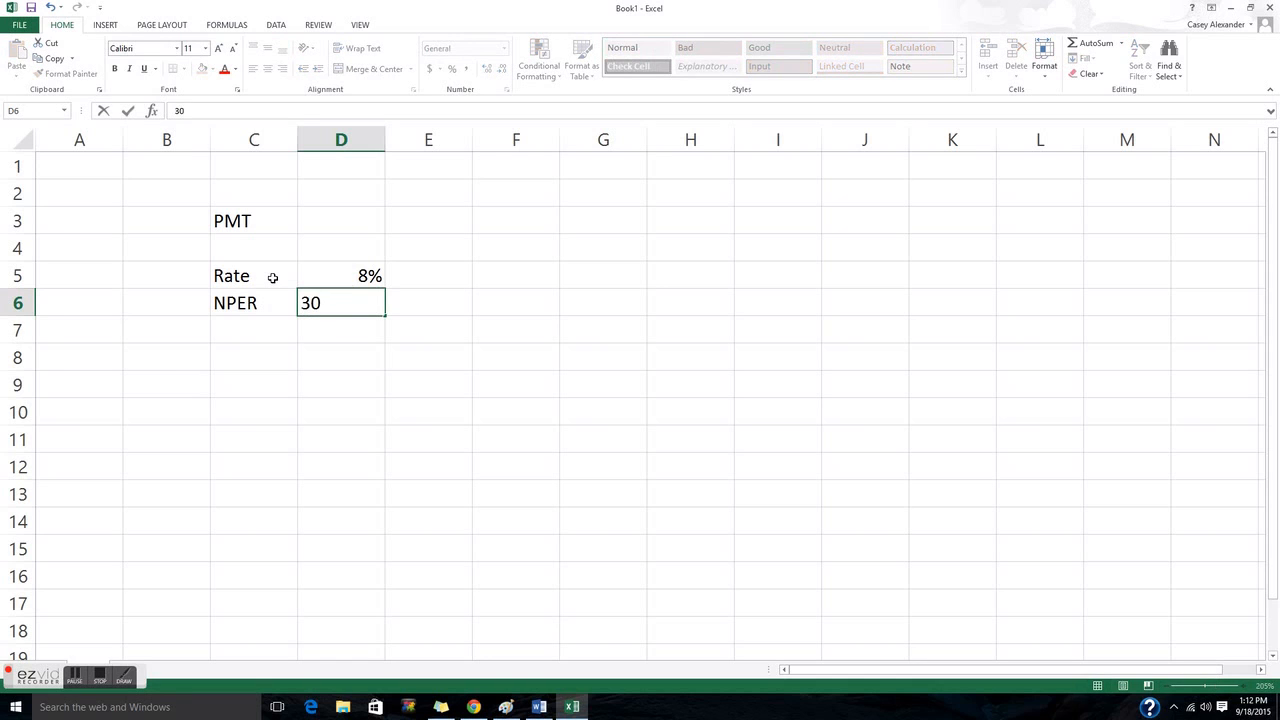
{"action": "key", "text": "Return"}
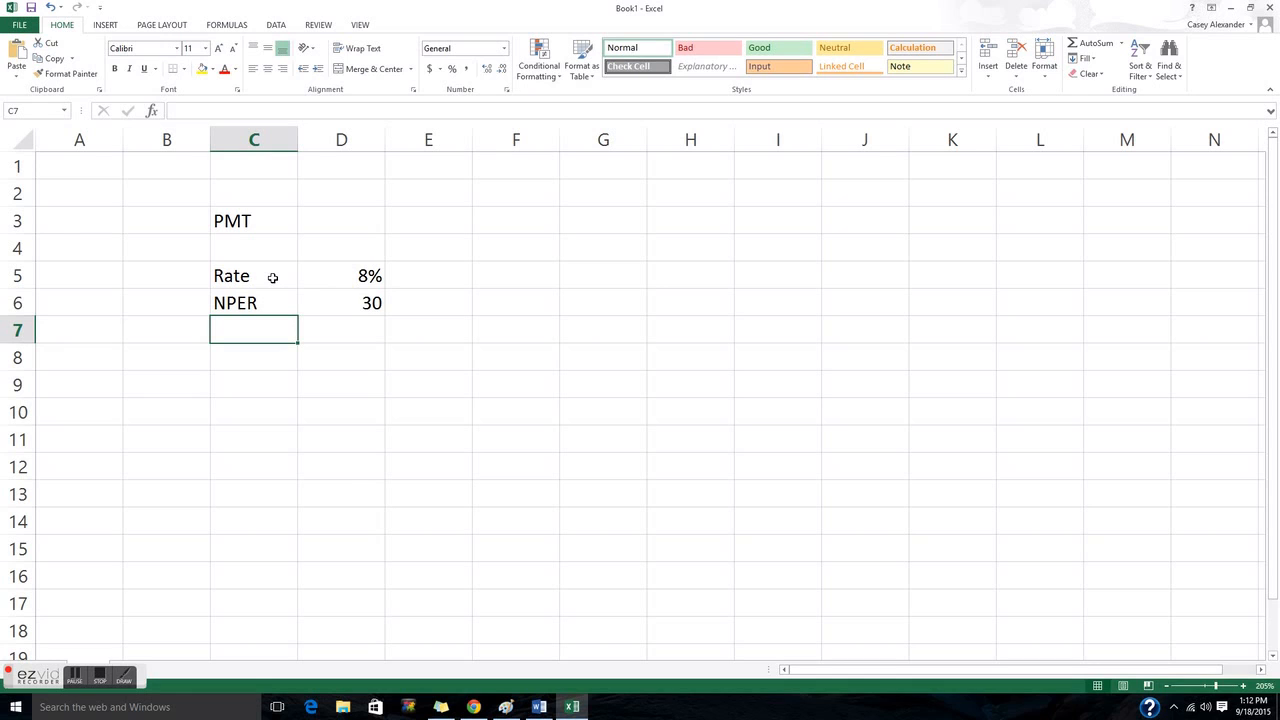
{"action": "type", "text": "PV"}
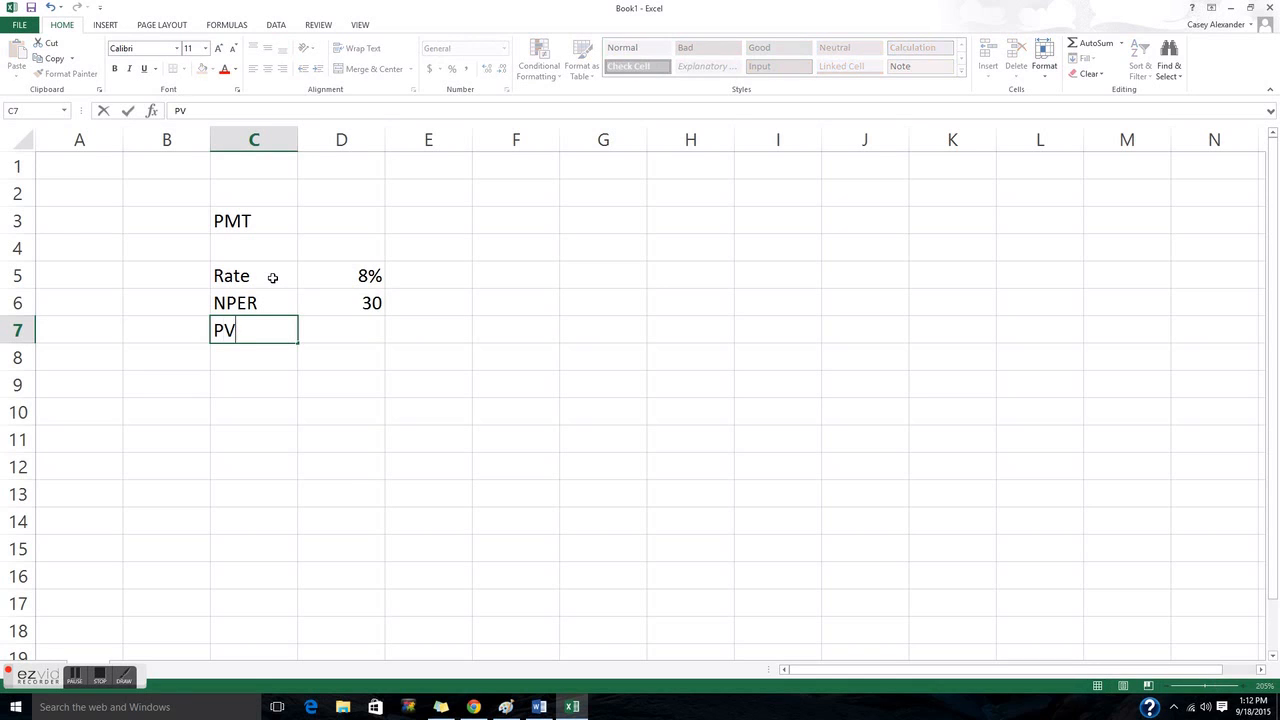
{"action": "key", "text": "Tab"}
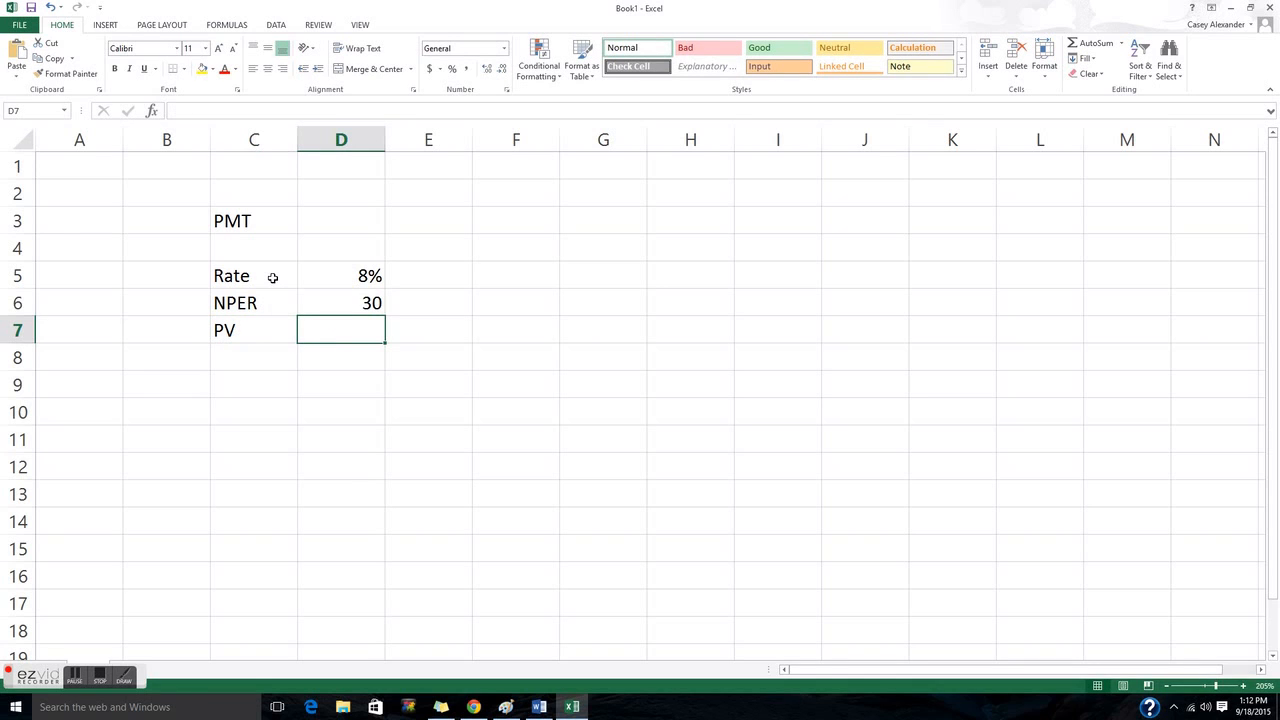
{"action": "type", "text": "150,000"}
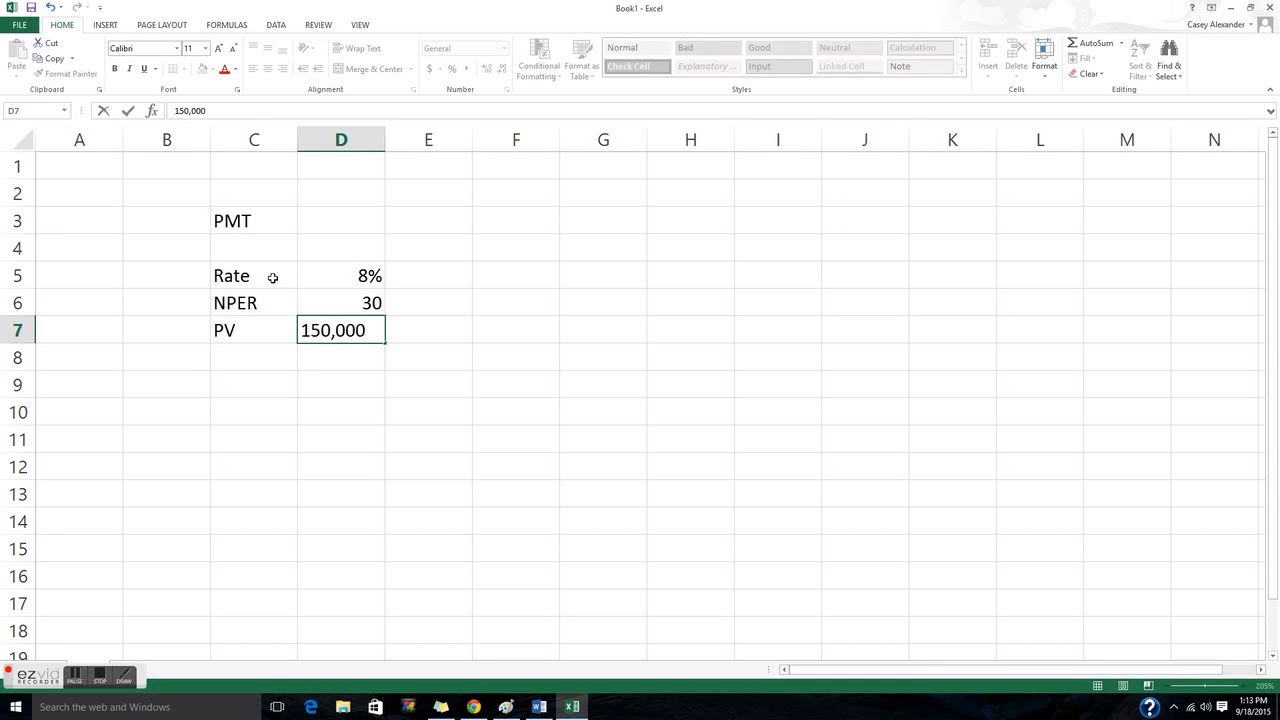
{"action": "key", "text": "Return"}
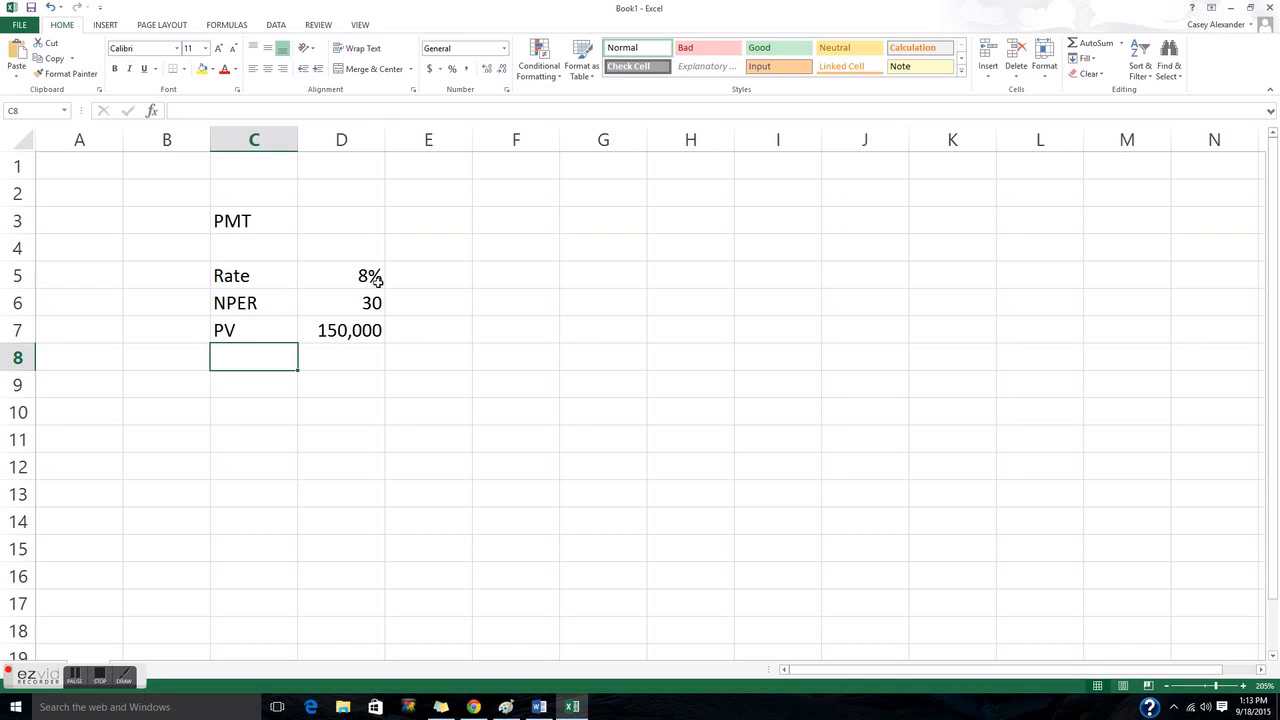
Calculate the monthly loan payment in D3 with the formula =-PMT(D5/12,D6*12,D7).
{"action": "left_click", "coordinate": [360, 212]}
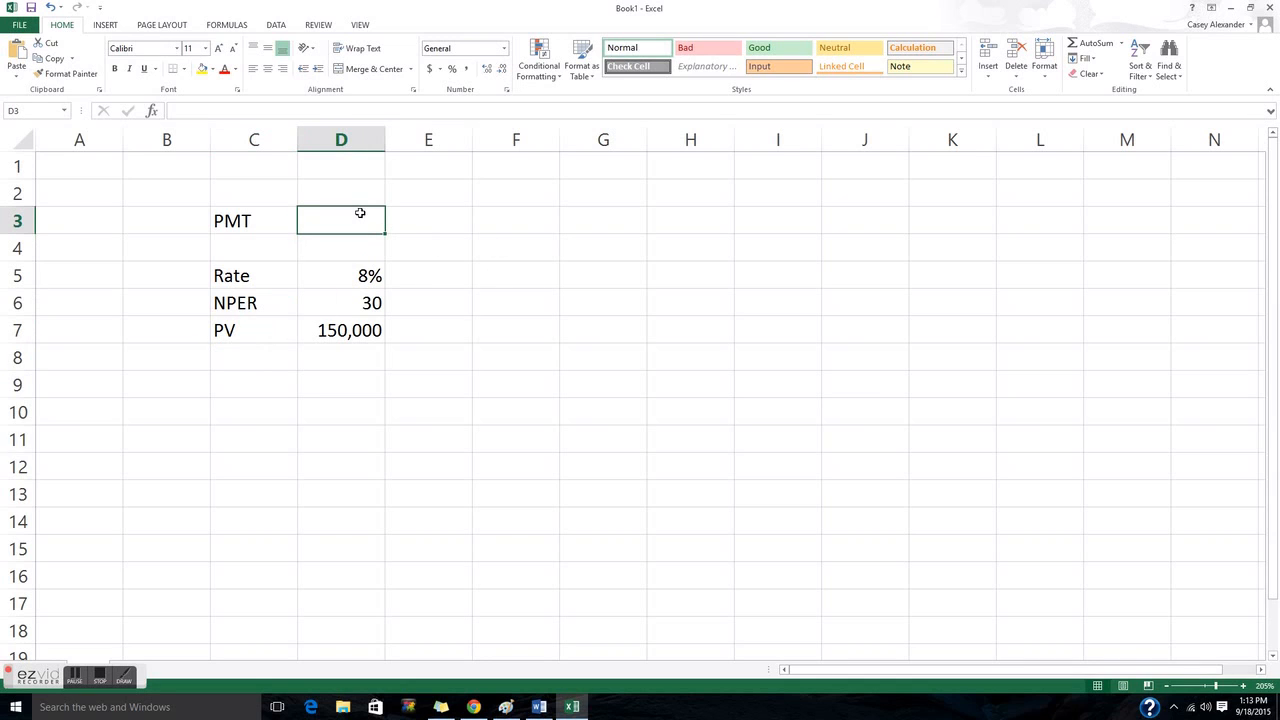
{"action": "double_click", "coordinate": [360, 215]}
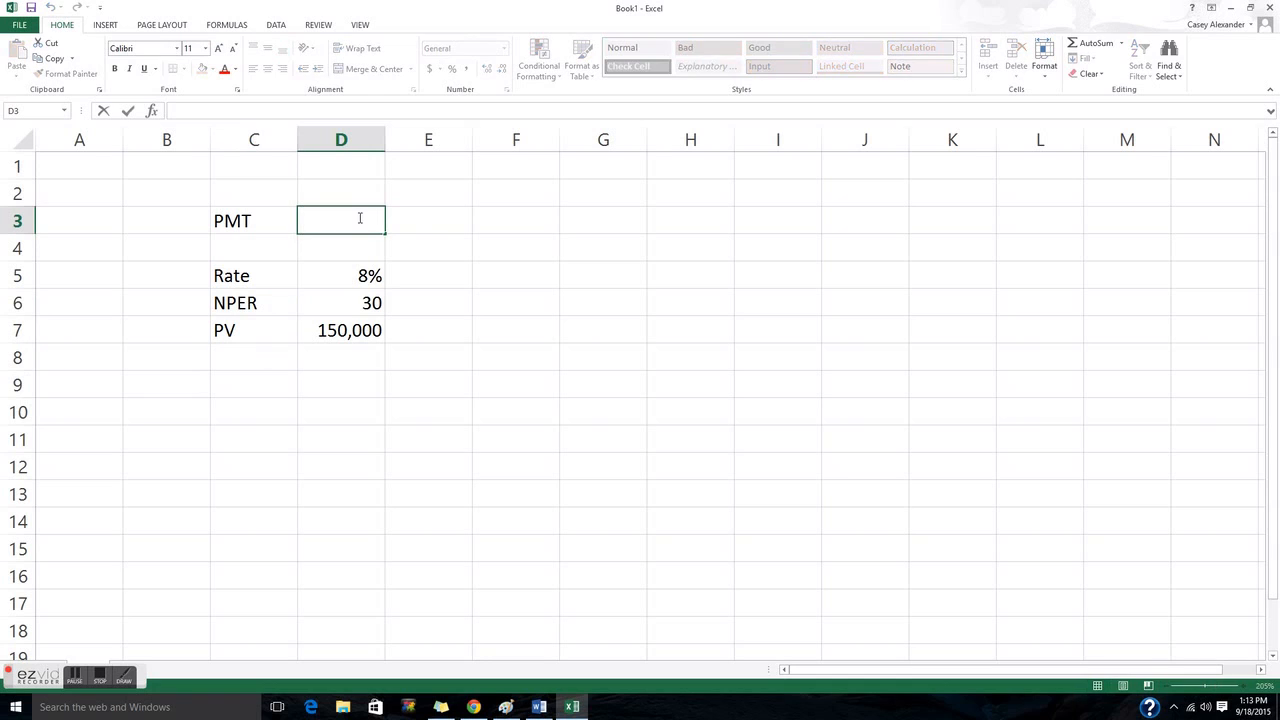
{"action": "type", "text": "="}
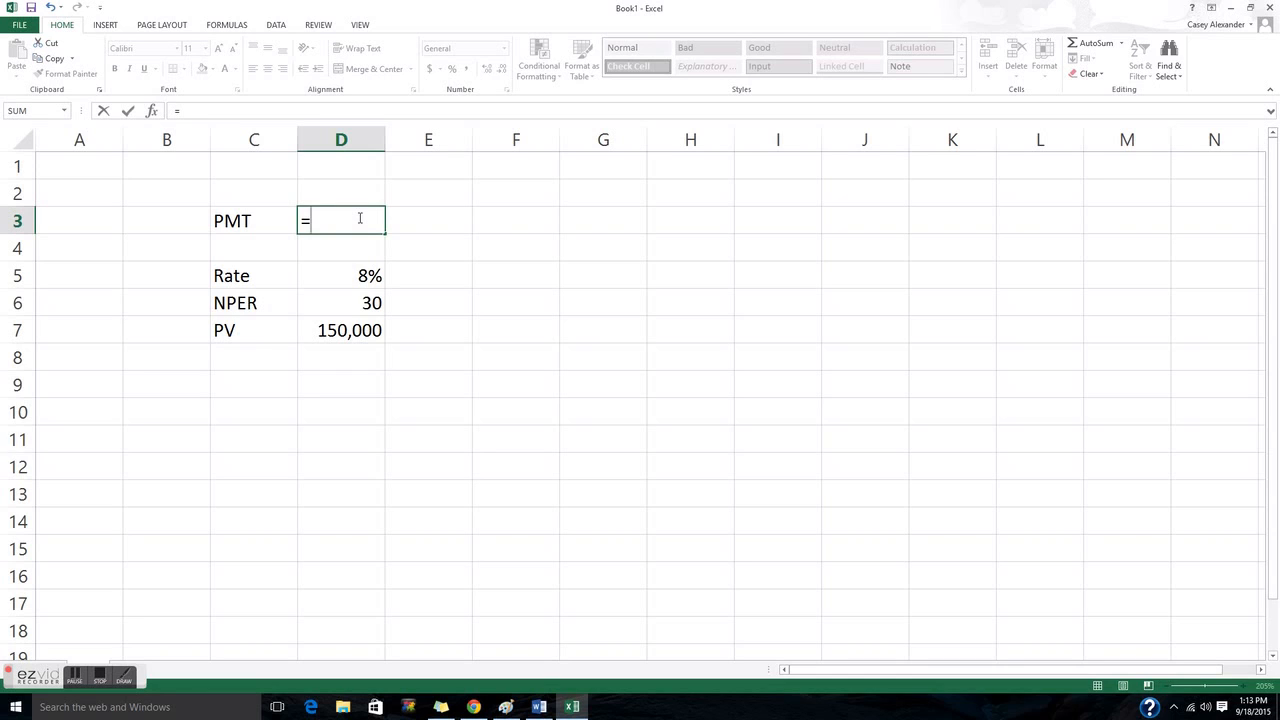
{"action": "type", "text": "-"}
{"action": "type", "text": "PMT("}
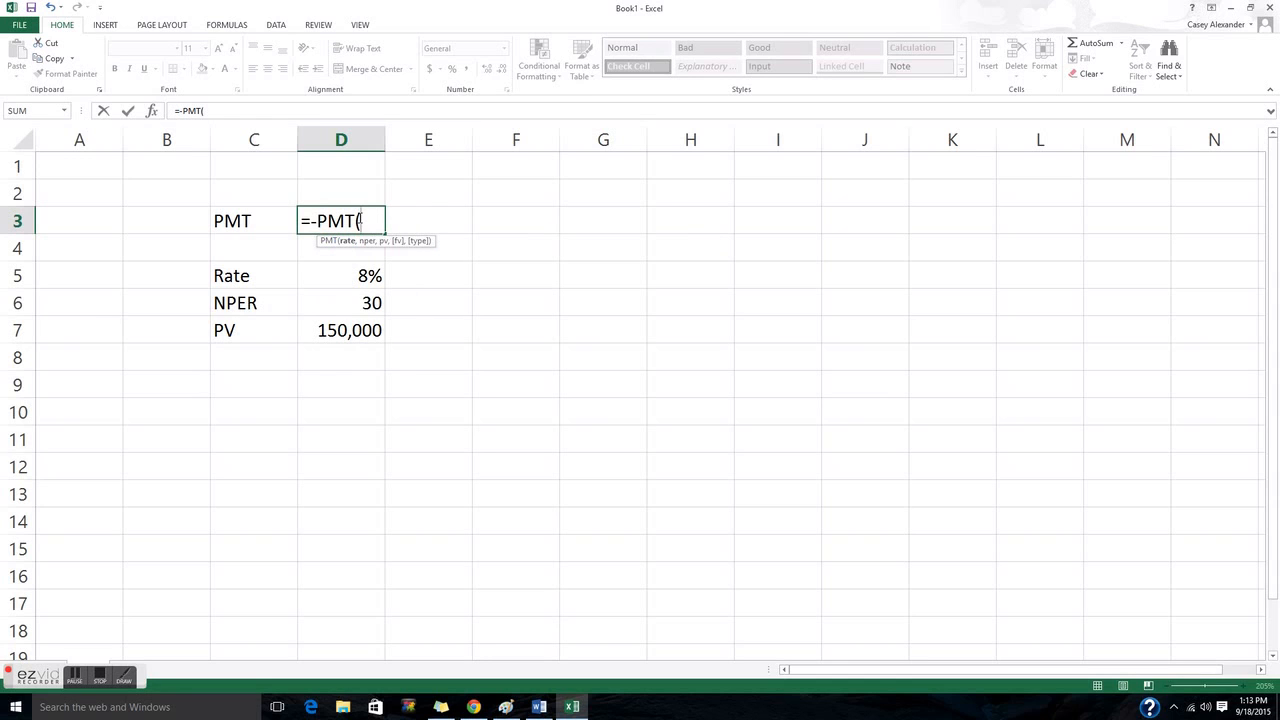
{"action": "left_click", "coordinate": [344, 276]}
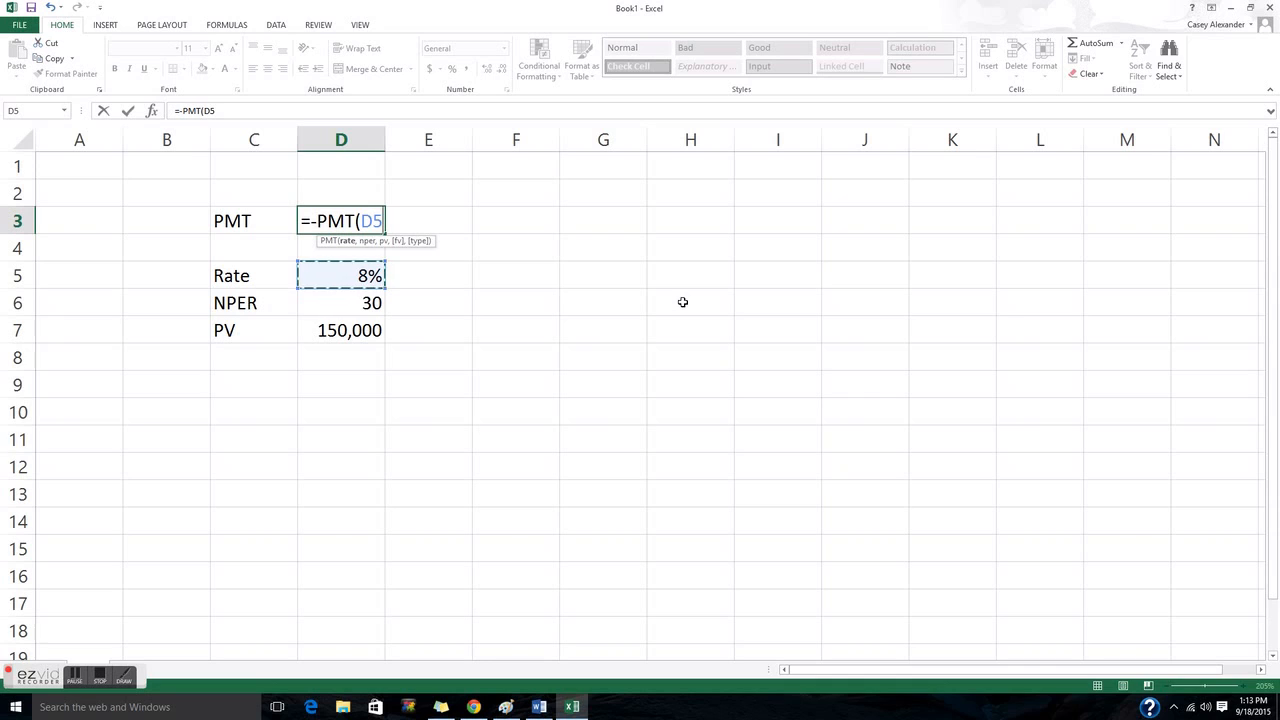
{"action": "type", "text": "/12"}
{"action": "type", "text": ","}
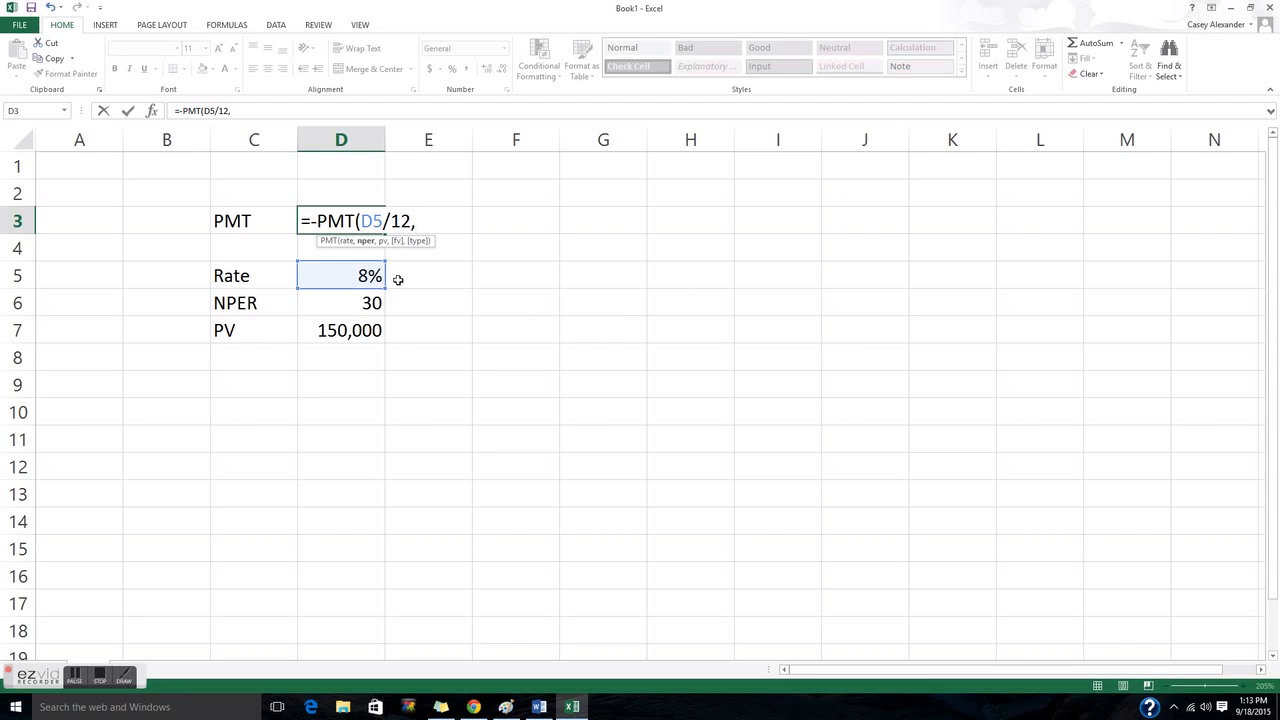
{"action": "left_click", "coordinate": [356, 305]}
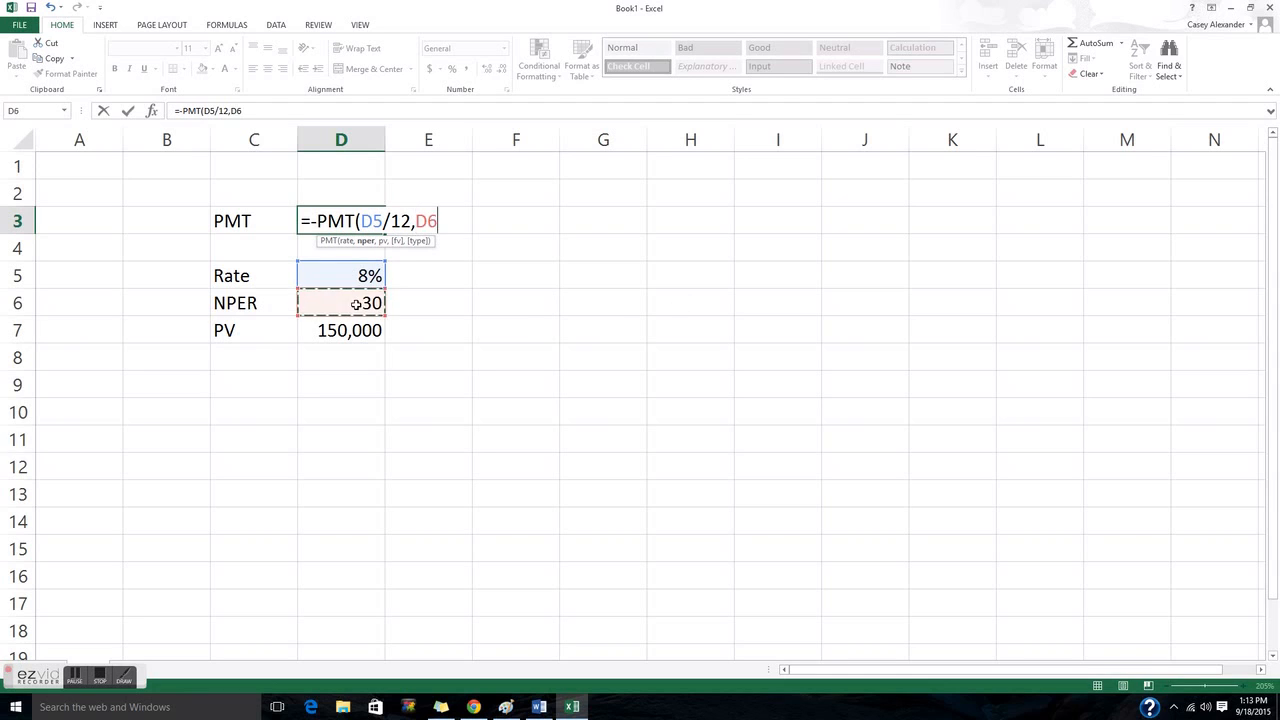
{"action": "type", "text": "*12"}
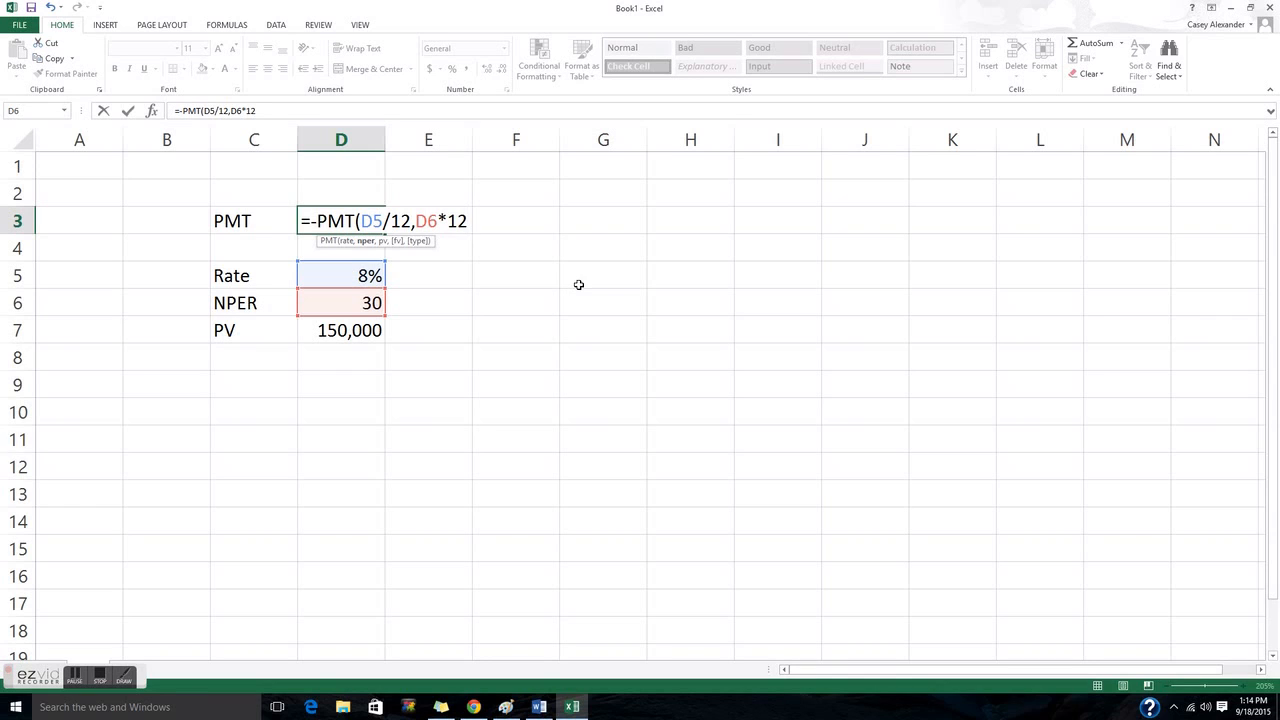
{"action": "type", "text": ","}
{"action": "left_click", "coordinate": [351, 329]}
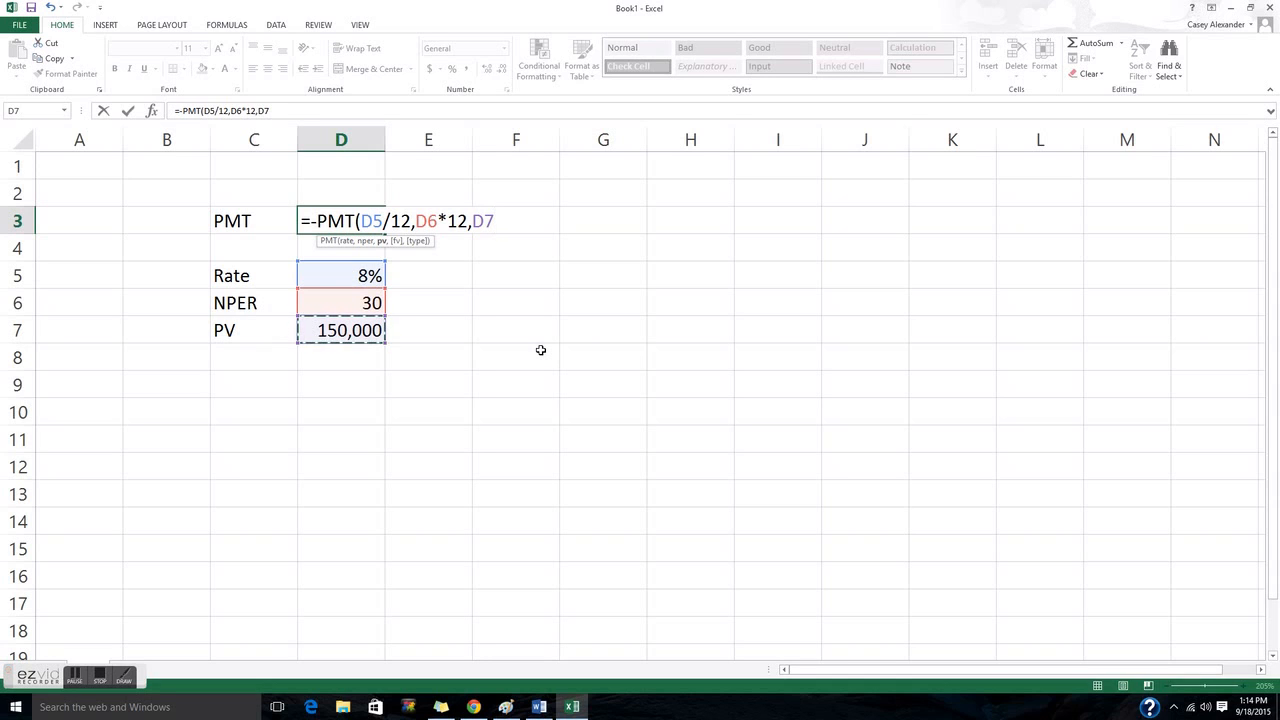
{"action": "type", "text": ")"}
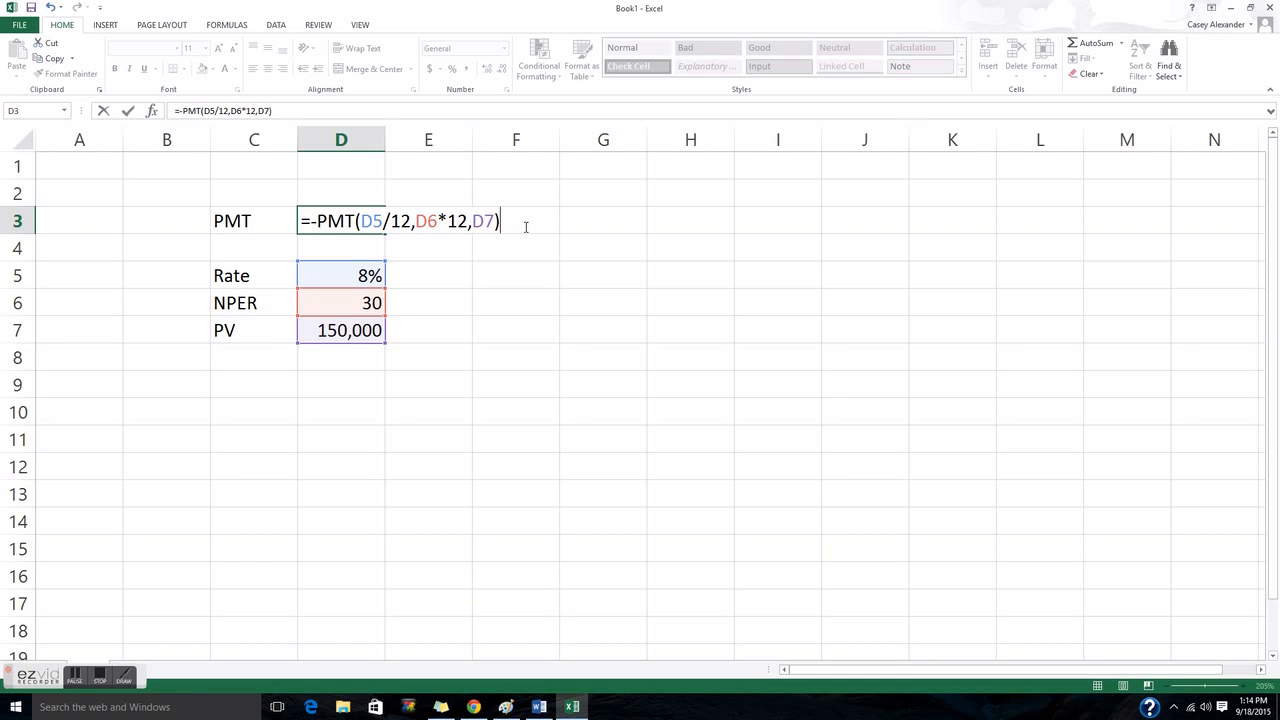
{"action": "key", "text": "Return"}
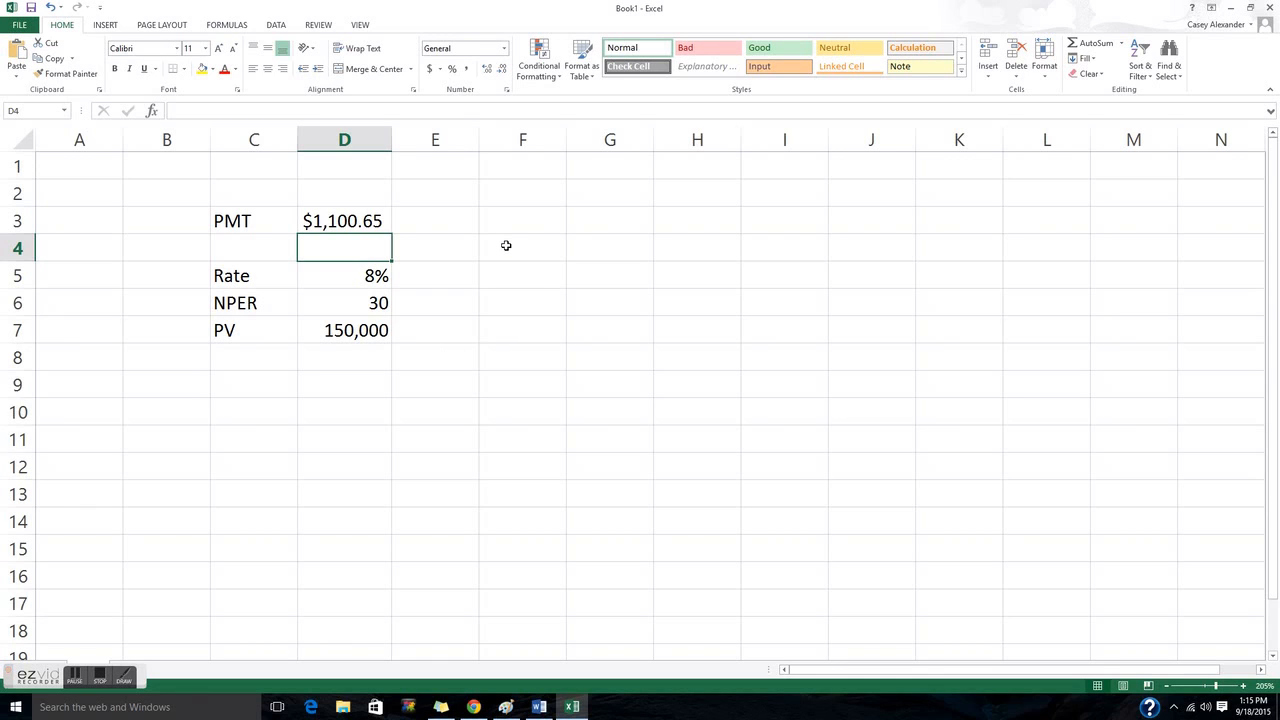
Remove the minus sign before PMT in the formula in D3.
{"action": "double_click", "coordinate": [324, 221]}
{"action": "left_click_drag", "start_coordinate": [318, 225], "coordinate": [312, 225]}
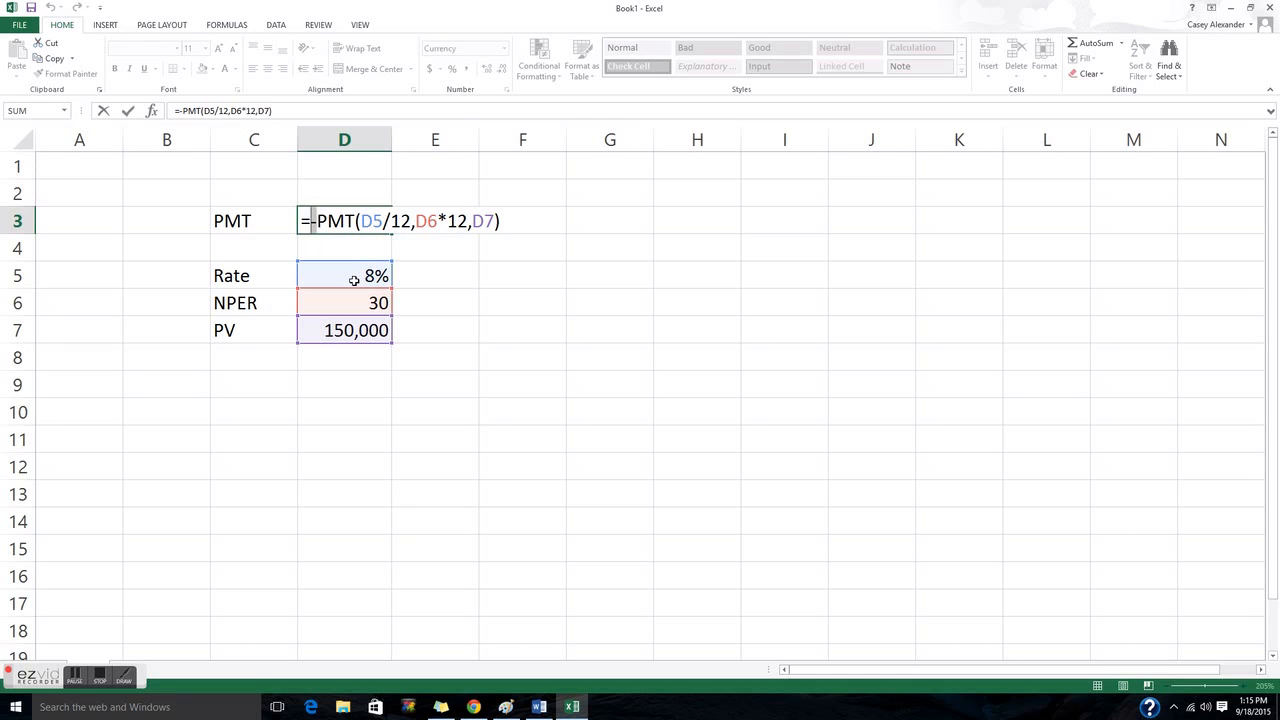
{"action": "key", "text": "Delete"}
{"action": "key", "text": "Return"}
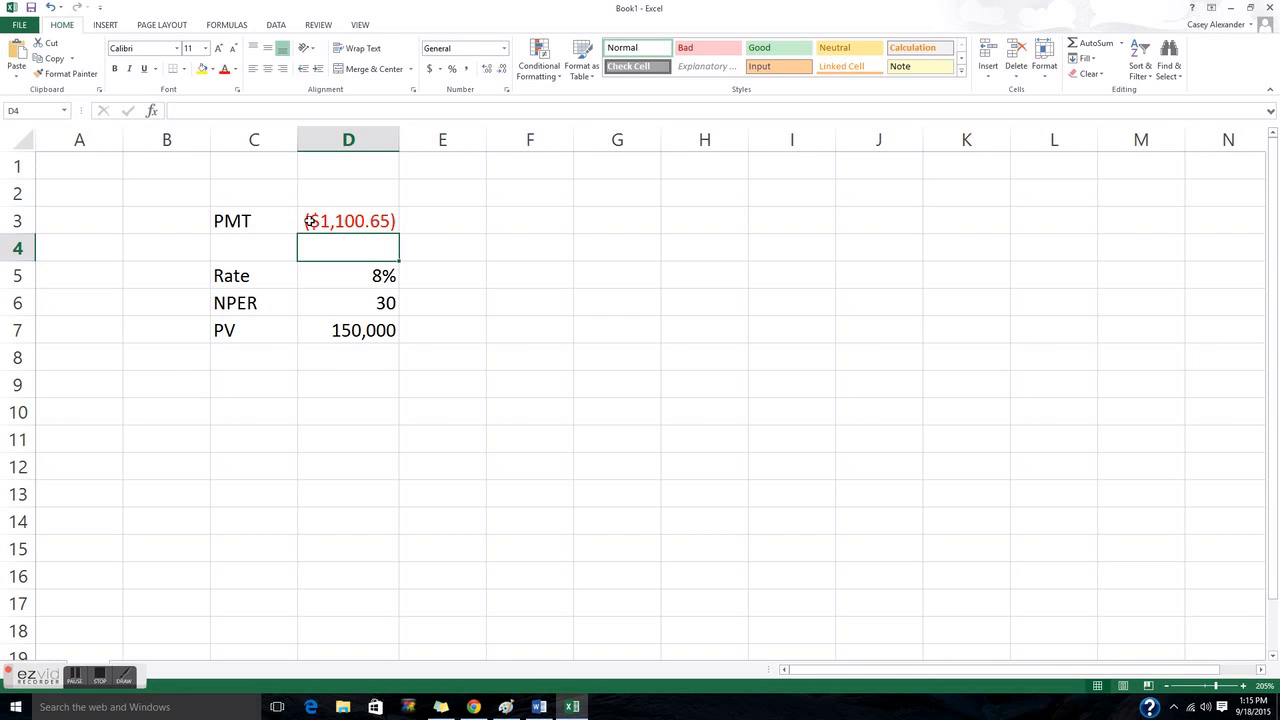
Put the minus sign back before PMT so D3 contains =-PMT(D5/12,D6*12,D7).
{"action": "double_click", "coordinate": [311, 221]}
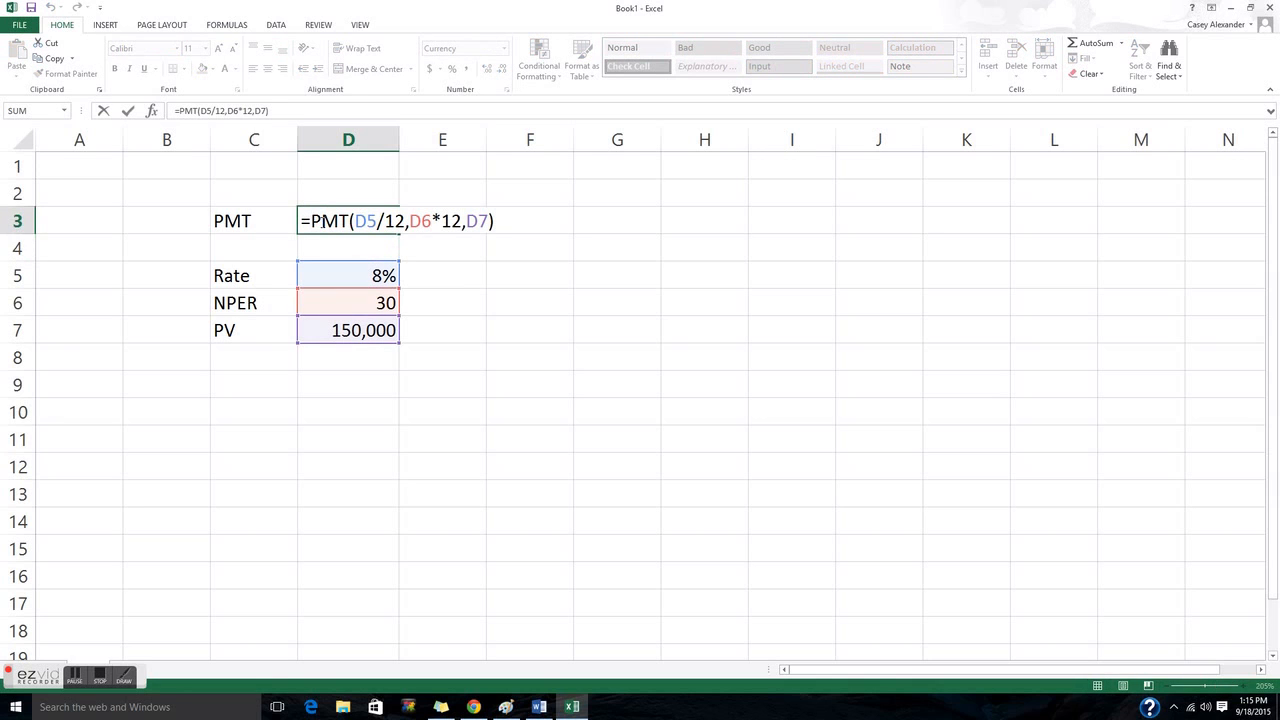
{"action": "type", "text": "-"}
{"action": "key", "text": "Return"}
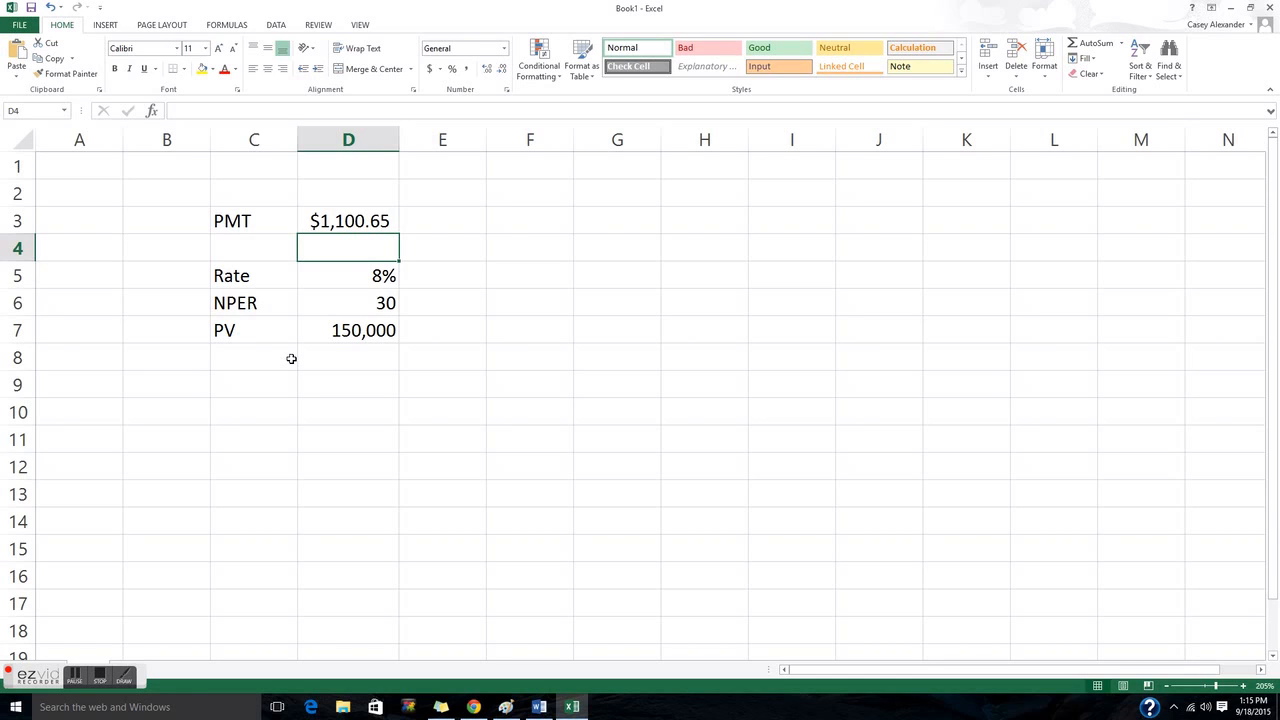
Change the rate in D5 to 6% and the NPER value in D6 to 15.
{"action": "left_click", "coordinate": [365, 271]}
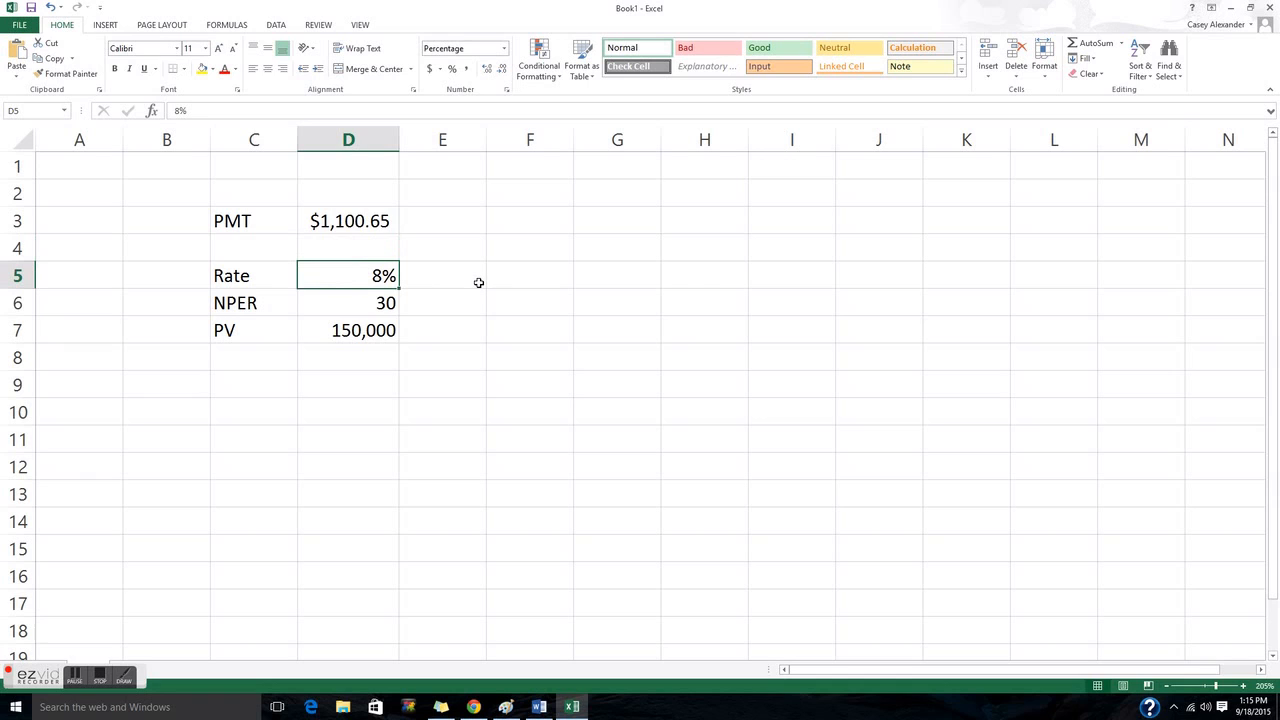
{"action": "type", "text": "6"}
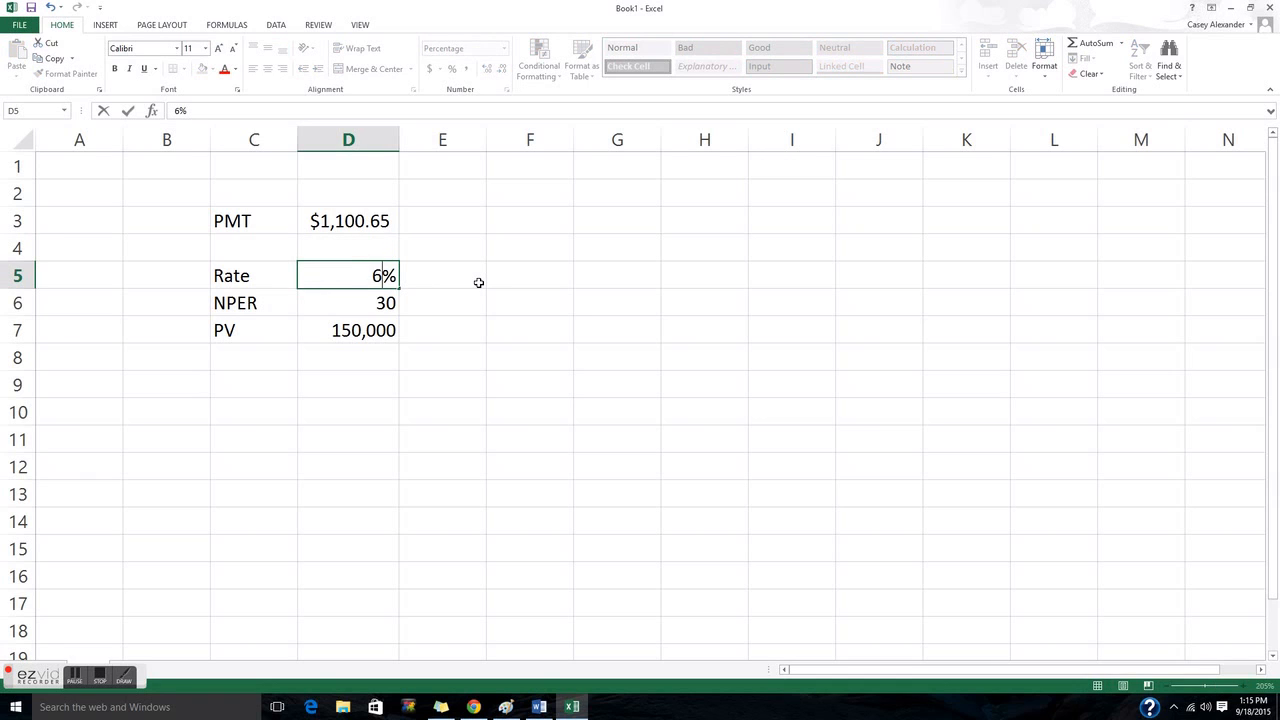
{"action": "key", "text": "Return"}
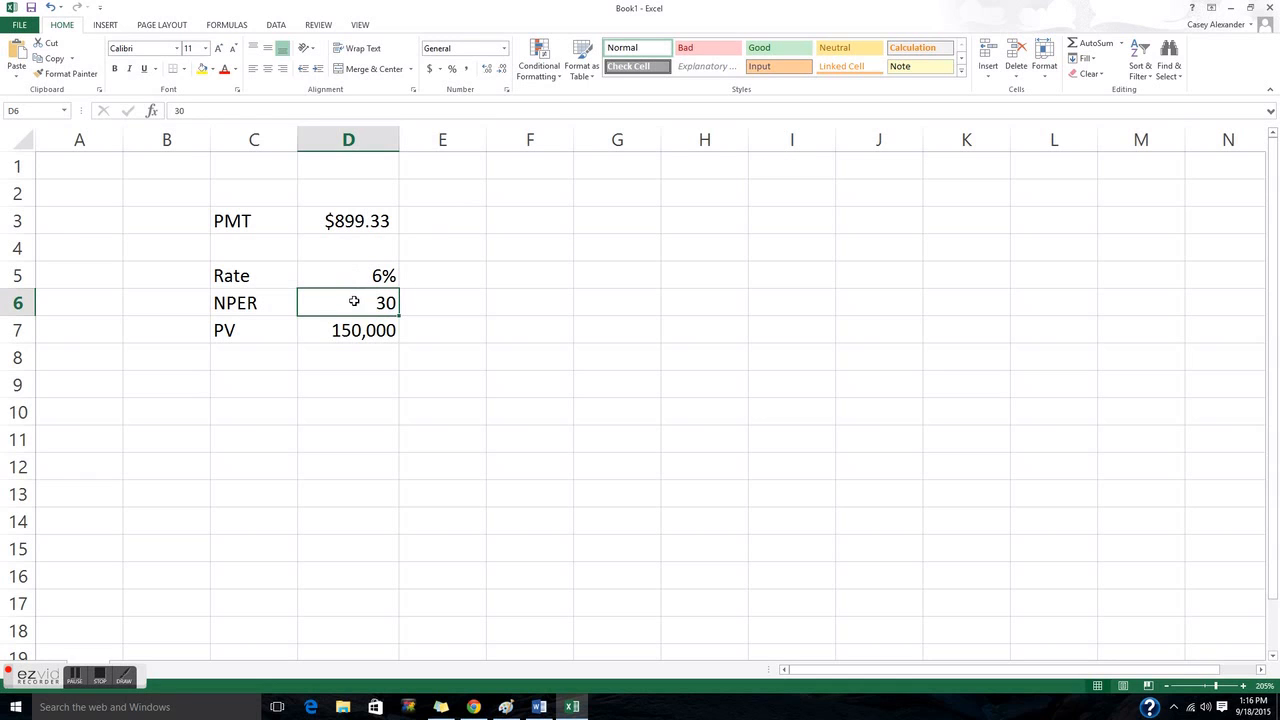
{"action": "type", "text": "15"}
{"action": "key", "text": "Return"}
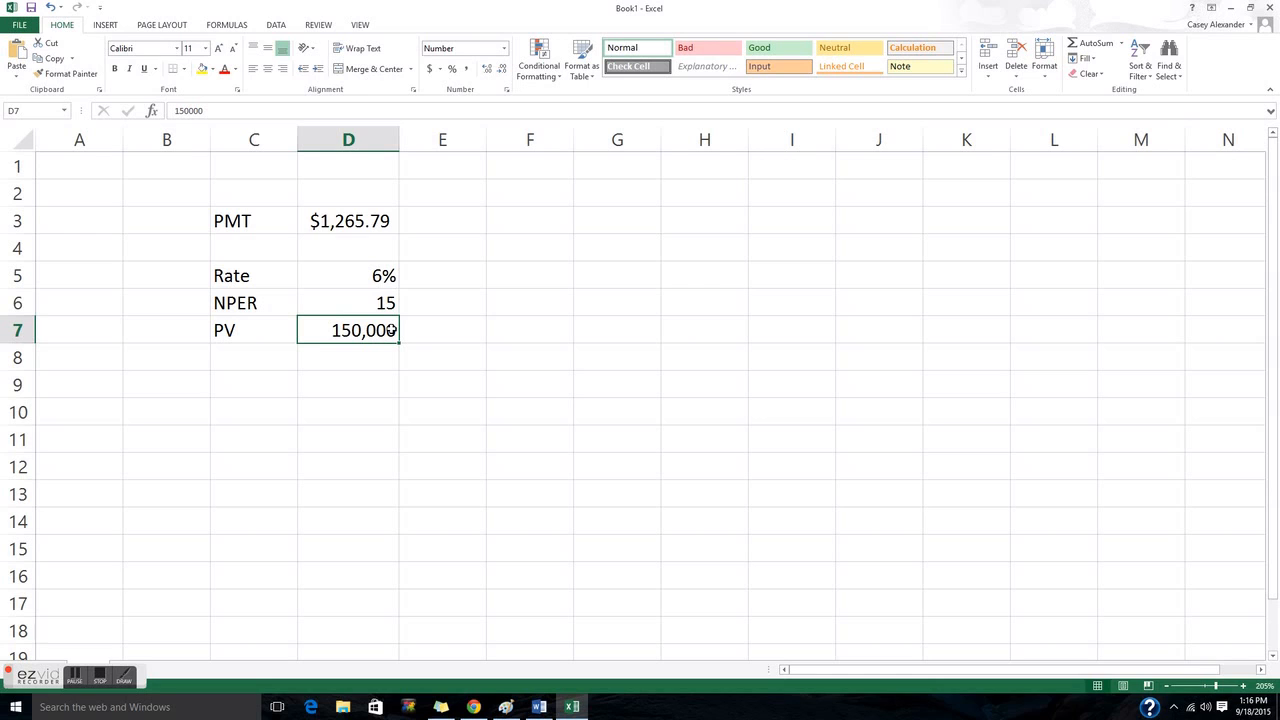
Change the PV amount in D7 to 5,000.
{"action": "type", "text": "5"}
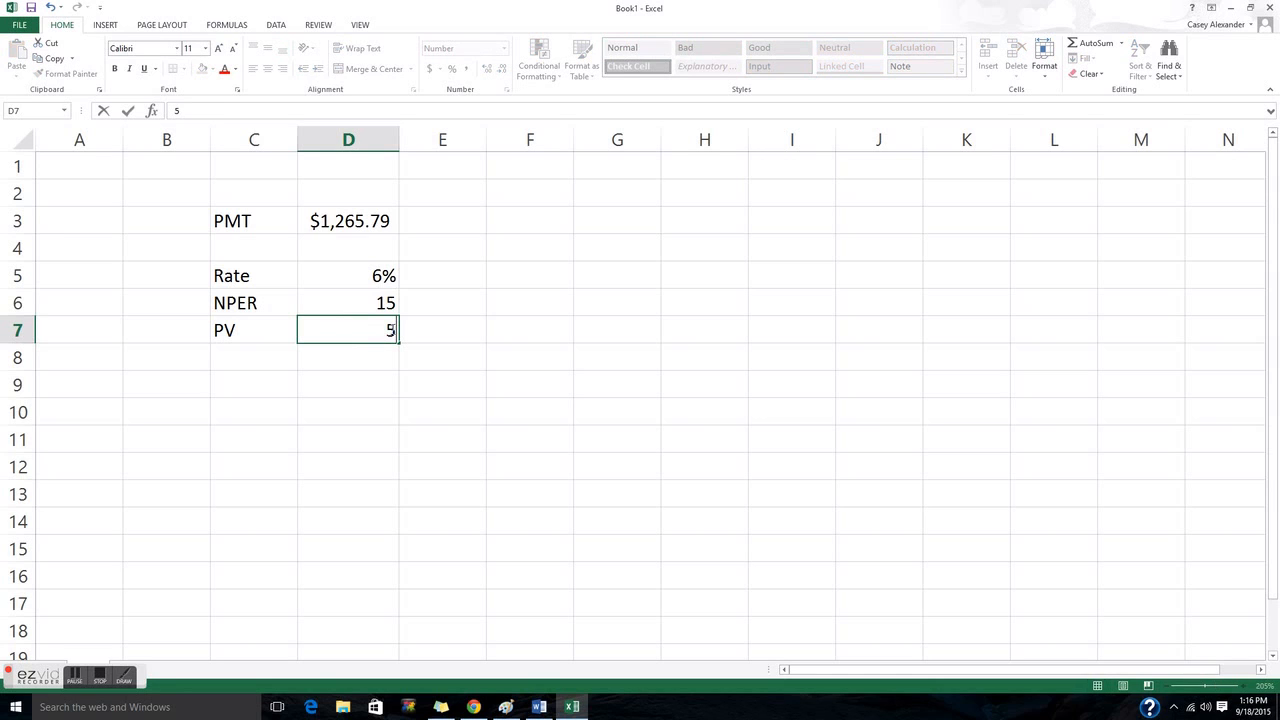
{"action": "key", "text": "Return"}
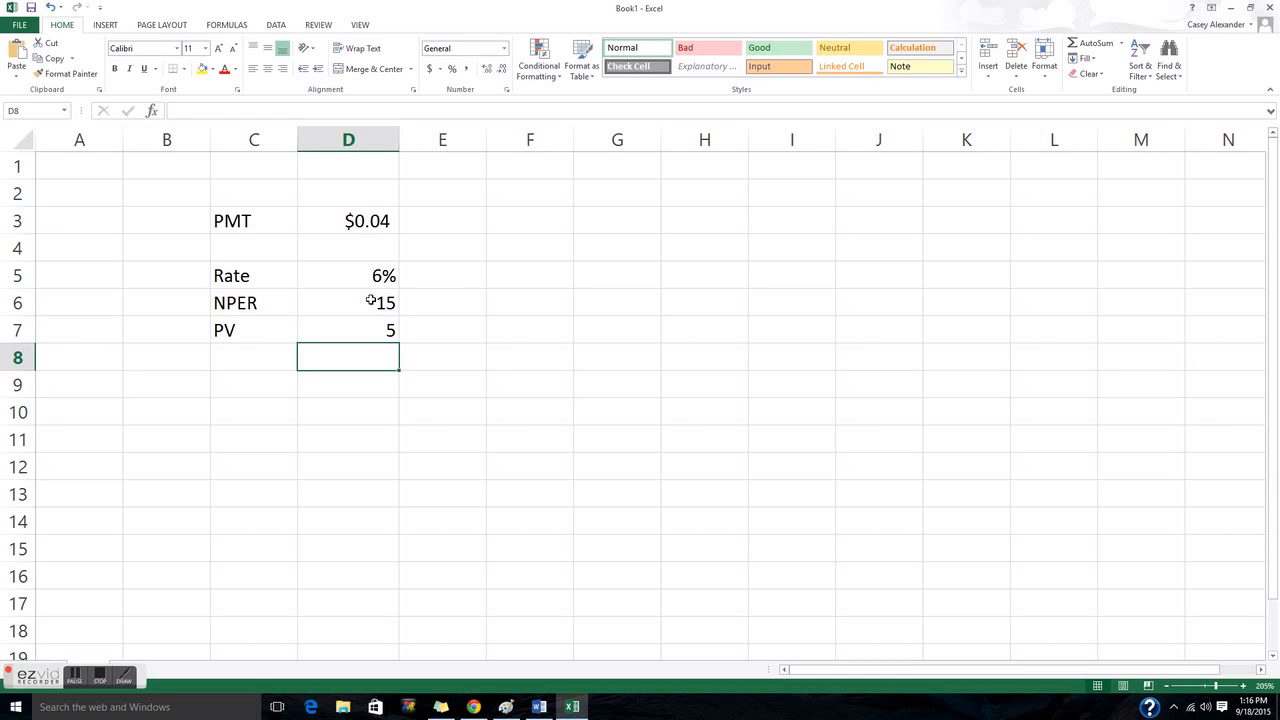
{"action": "left_click", "coordinate": [371, 331]}
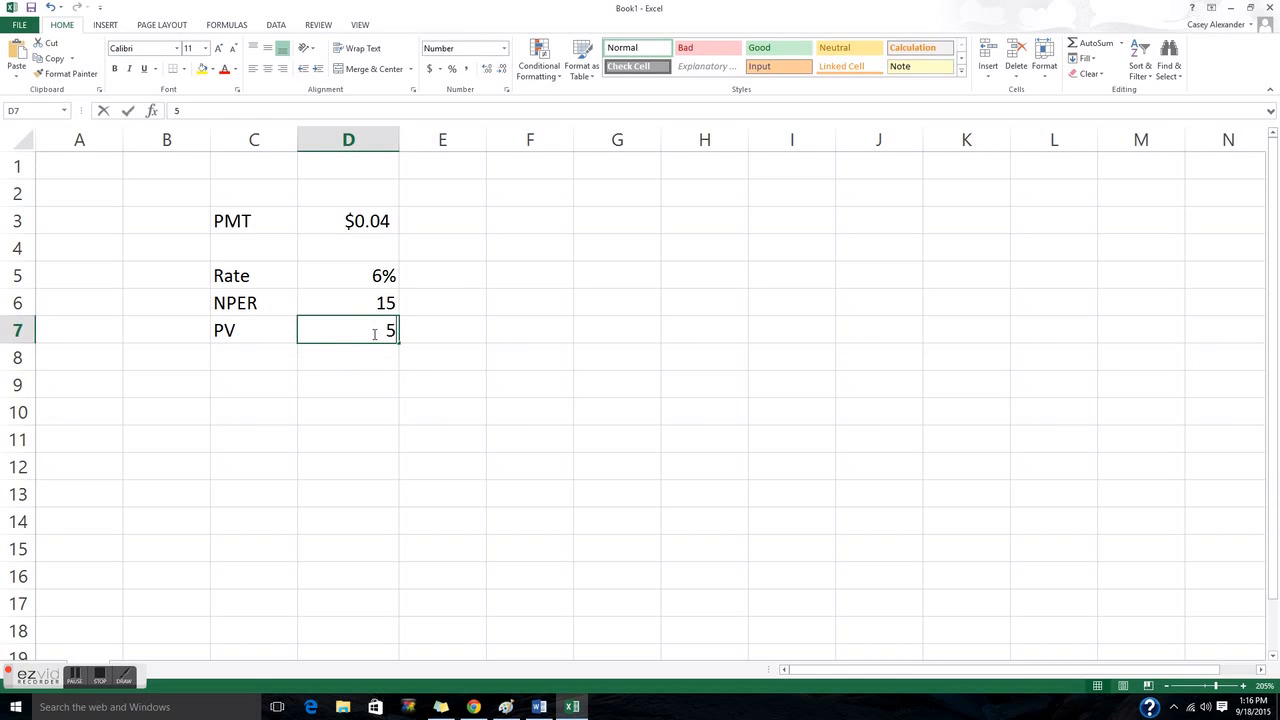
{"action": "type", "text": "5,000"}
{"action": "key", "text": "Return"}
Set the NPER value in D6 to 3.
{"action": "key", "text": "Up"}
{"action": "key", "text": "Up"}
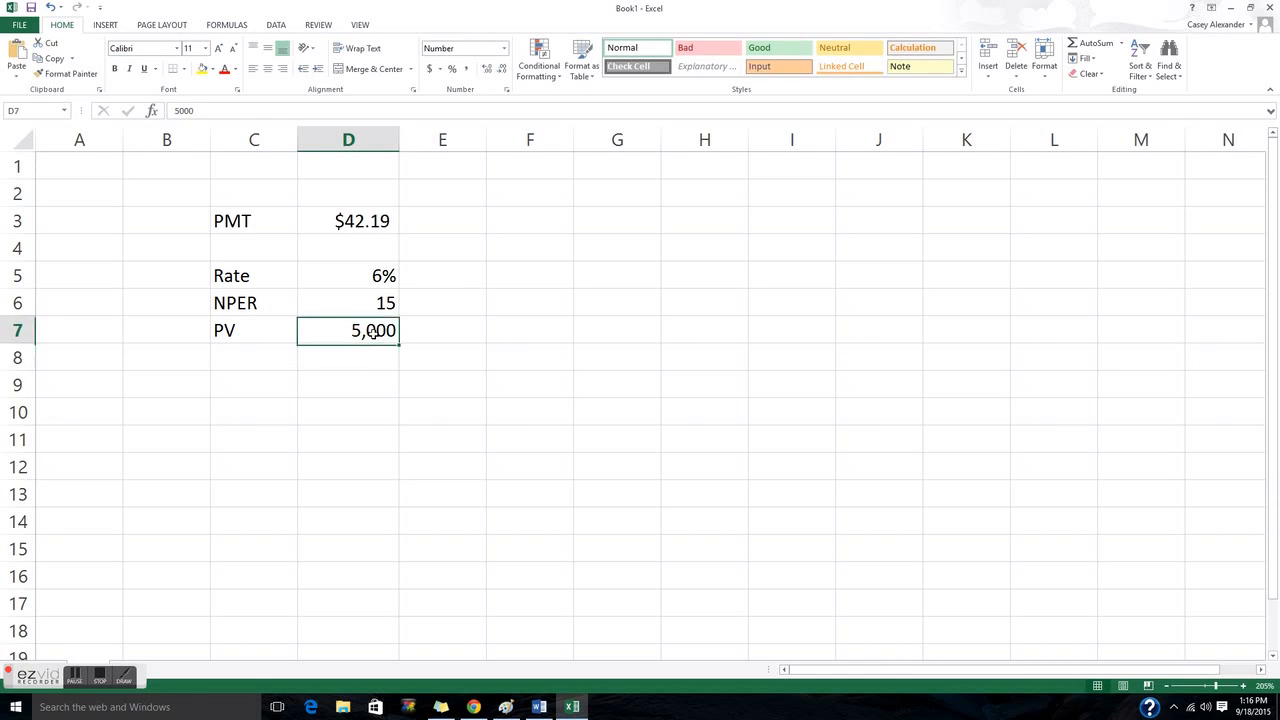
{"action": "key", "text": "F2"}
{"action": "key", "text": "BackSpace"}
{"action": "key", "text": "BackSpace"}
{"action": "type", "text": "3"}
{"action": "key", "text": "Return"}
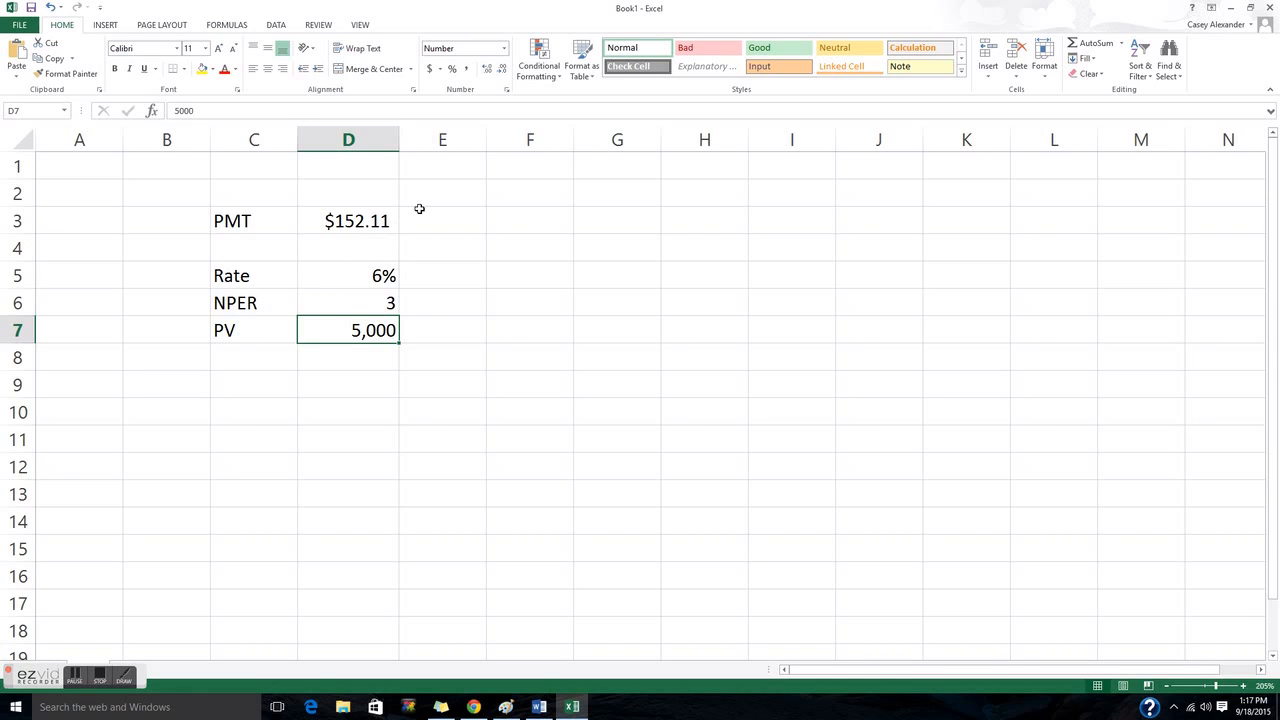
Enter the label Total Interest Payment in E2 and widen column E to fit it.
{"action": "left_click", "coordinate": [462, 196]}
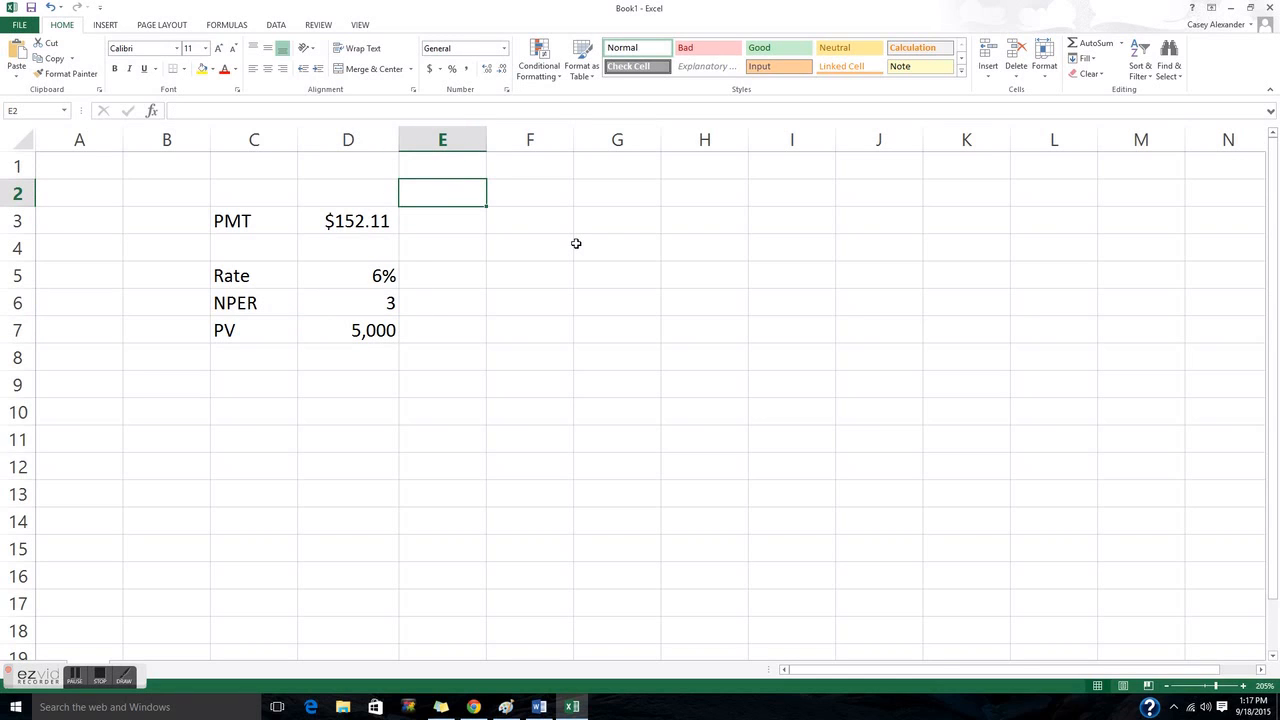
{"action": "key", "text": "F2"}
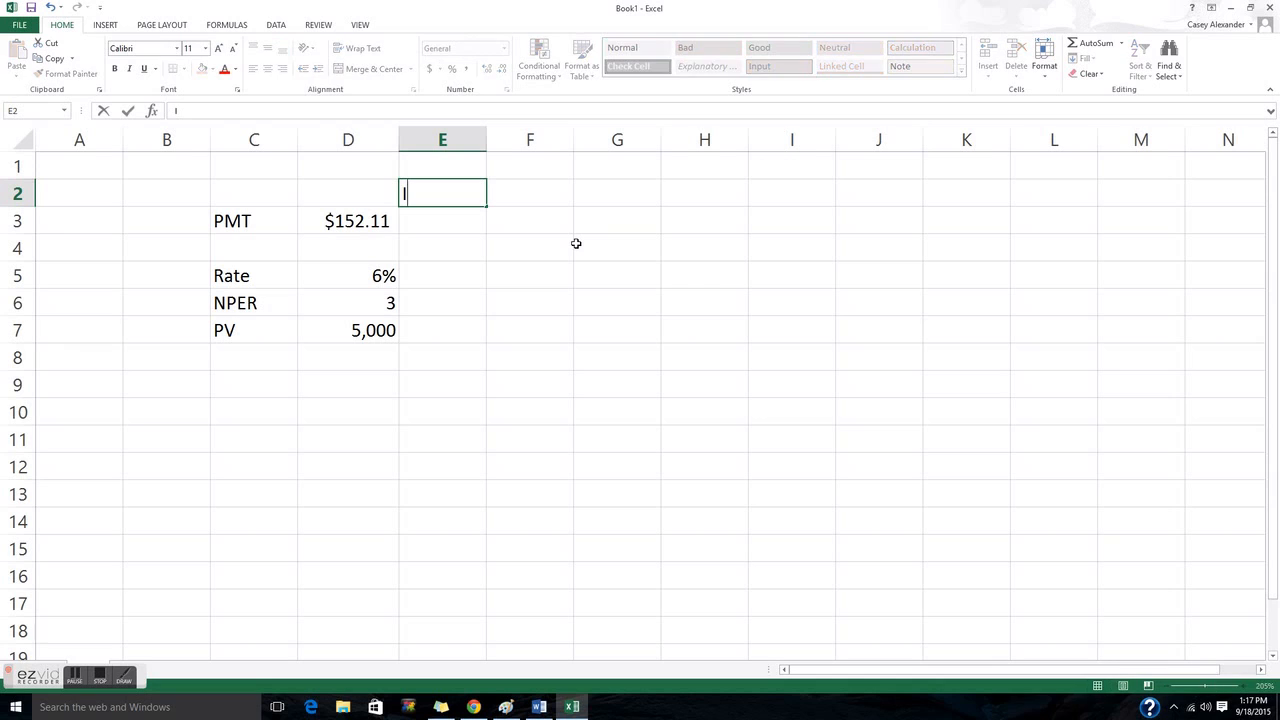
{"action": "type", "text": "Total Interest Payment"}
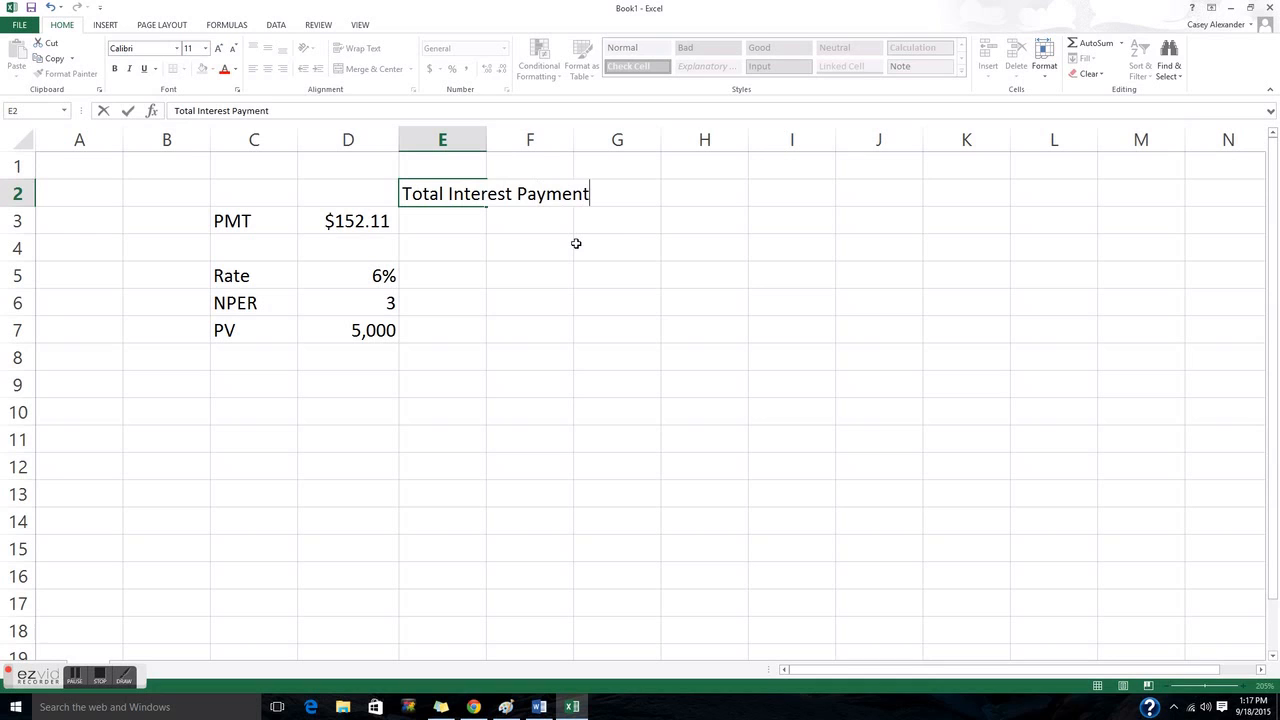
{"action": "key", "text": "Return"}
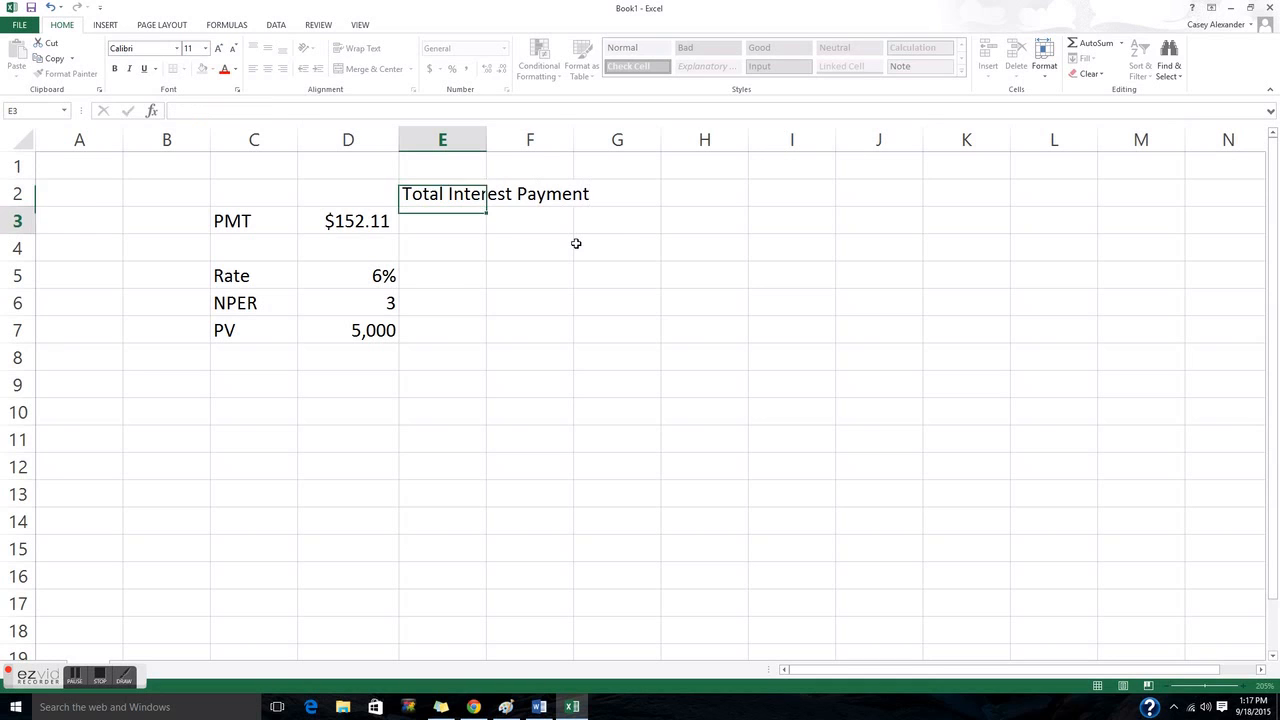
{"action": "left_click_drag", "start_coordinate": [486, 134], "coordinate": [608, 137]}
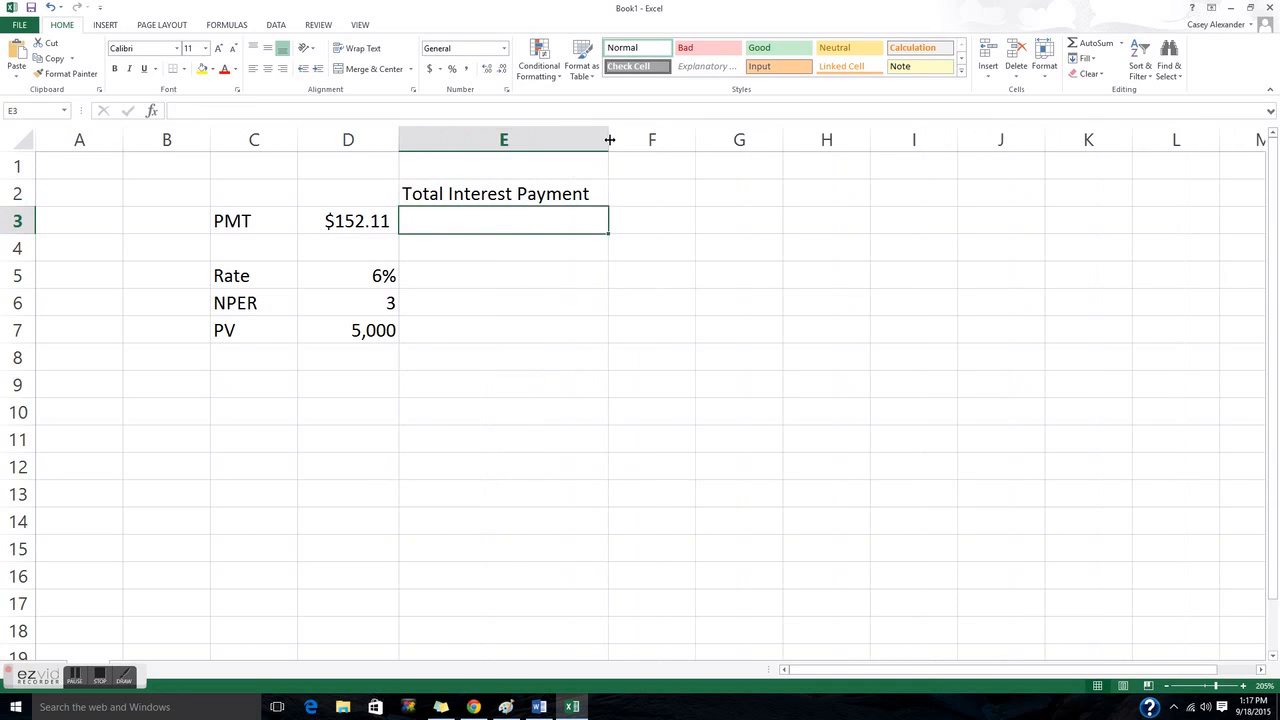
Calculate the total of all loan payments in F3 with the formula =D3*D6*12.
{"action": "double_click", "coordinate": [634, 226]}
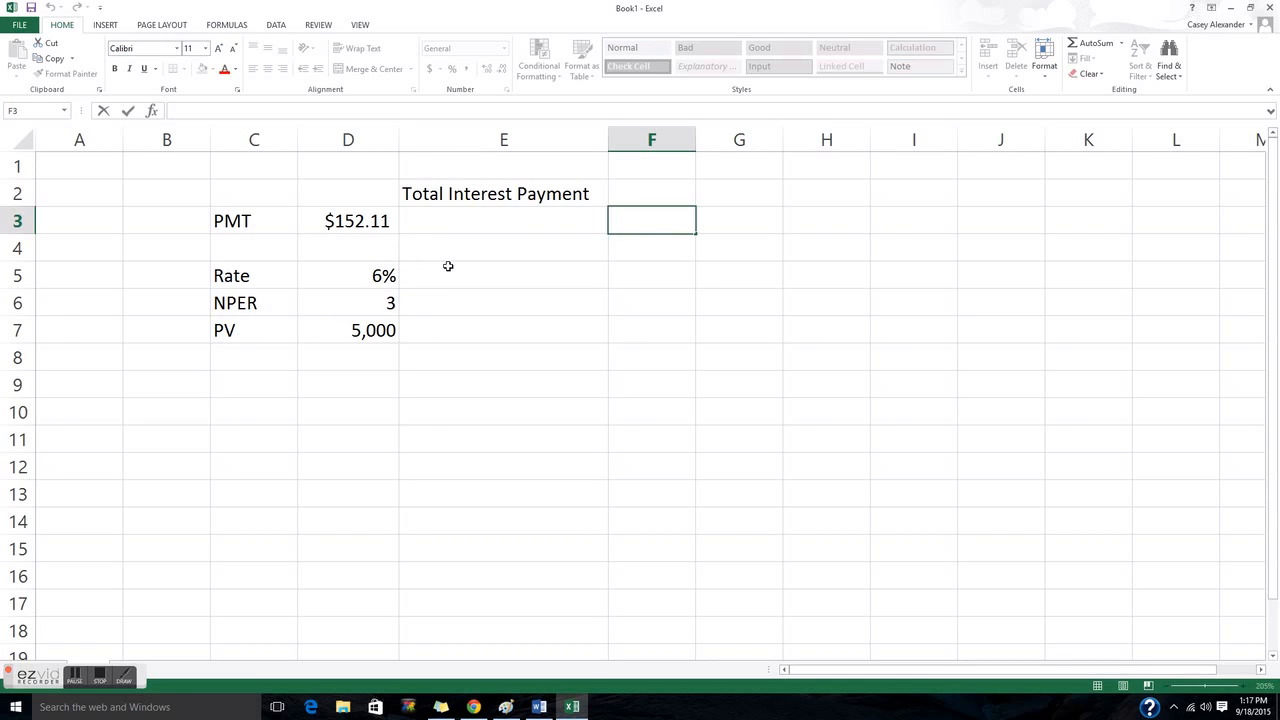
{"action": "type", "text": "="}
{"action": "key", "text": "BackSpace"}
{"action": "type", "text": "="}
{"action": "left_click", "coordinate": [350, 222]}
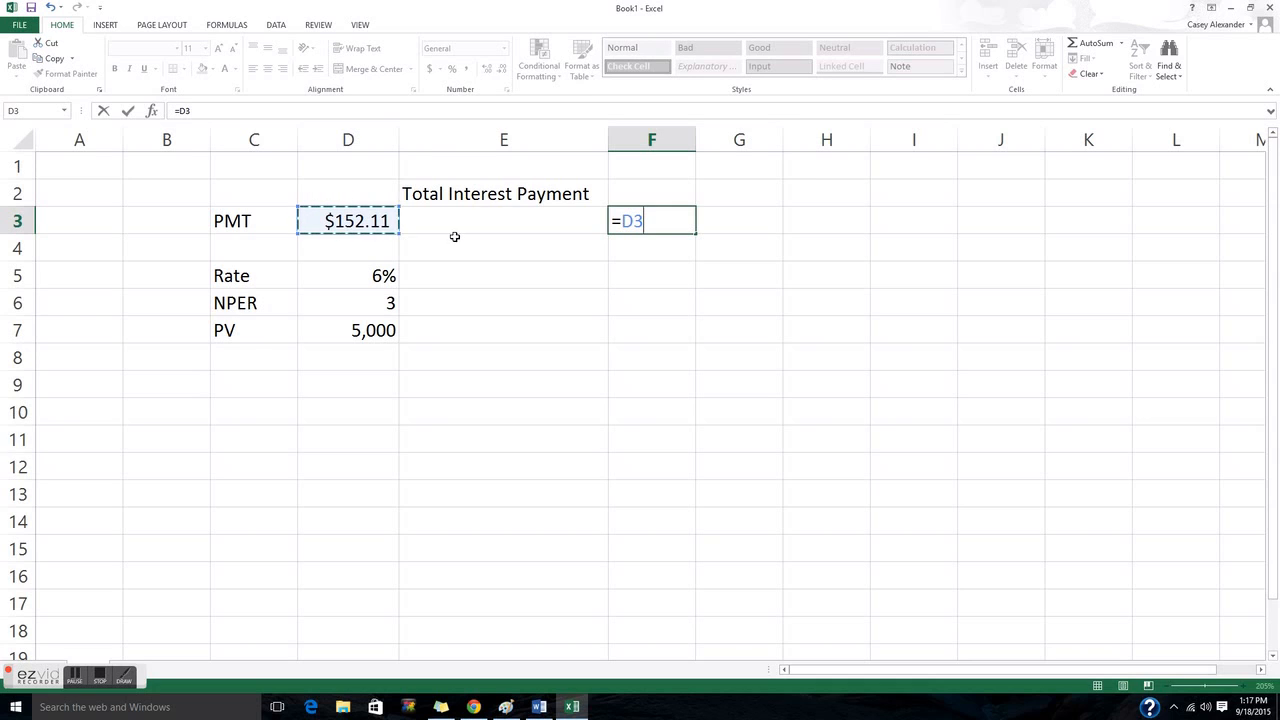
{"action": "type", "text": "*"}
{"action": "left_click", "coordinate": [360, 300]}
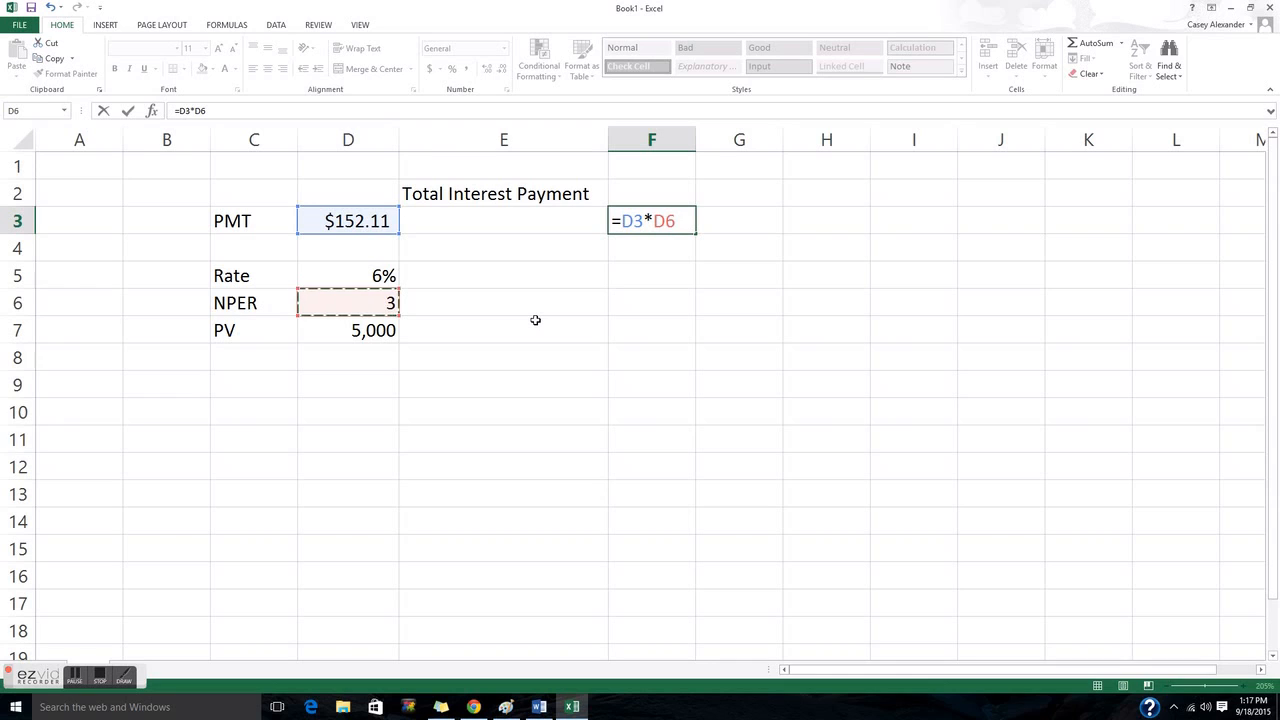
{"action": "type", "text": "*12"}
{"action": "key", "text": "Return"}
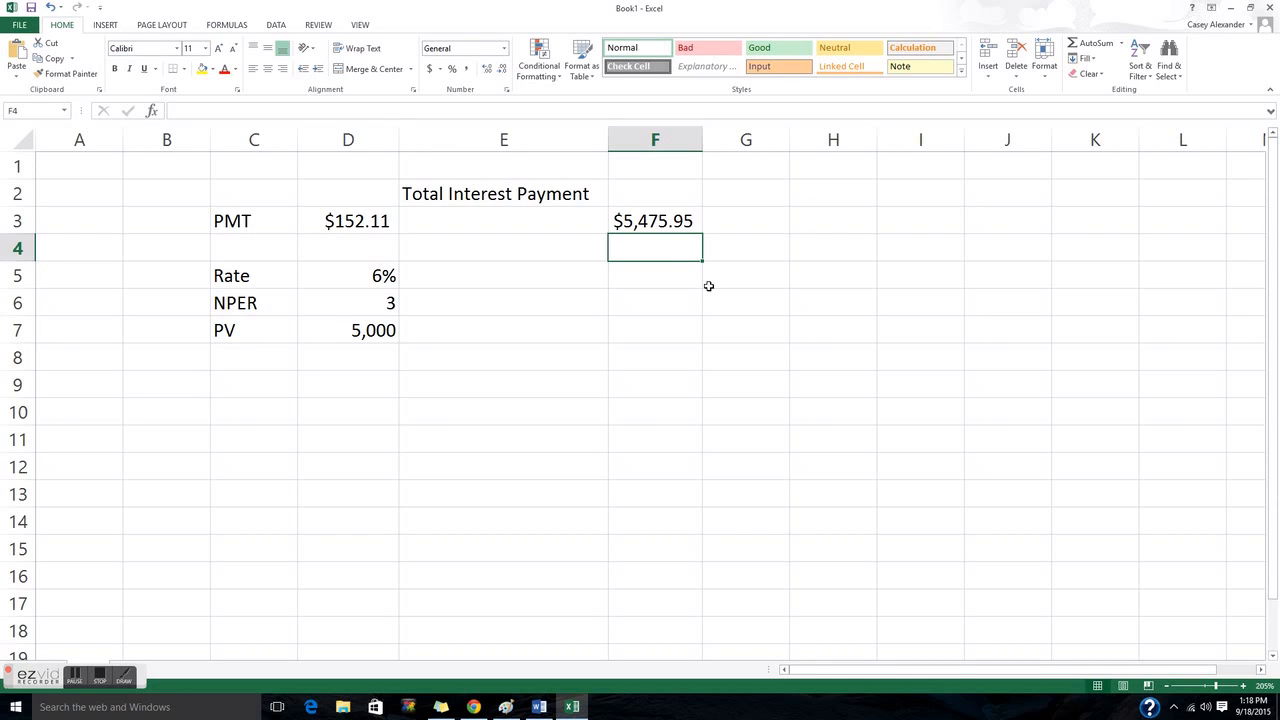
Calculate the total interest paid in F4 with the formula =F3-D7.
{"action": "double_click", "coordinate": [667, 255]}
{"action": "type", "text": "="}
{"action": "left_click", "coordinate": [665, 222]}
{"action": "type", "text": "-0"}
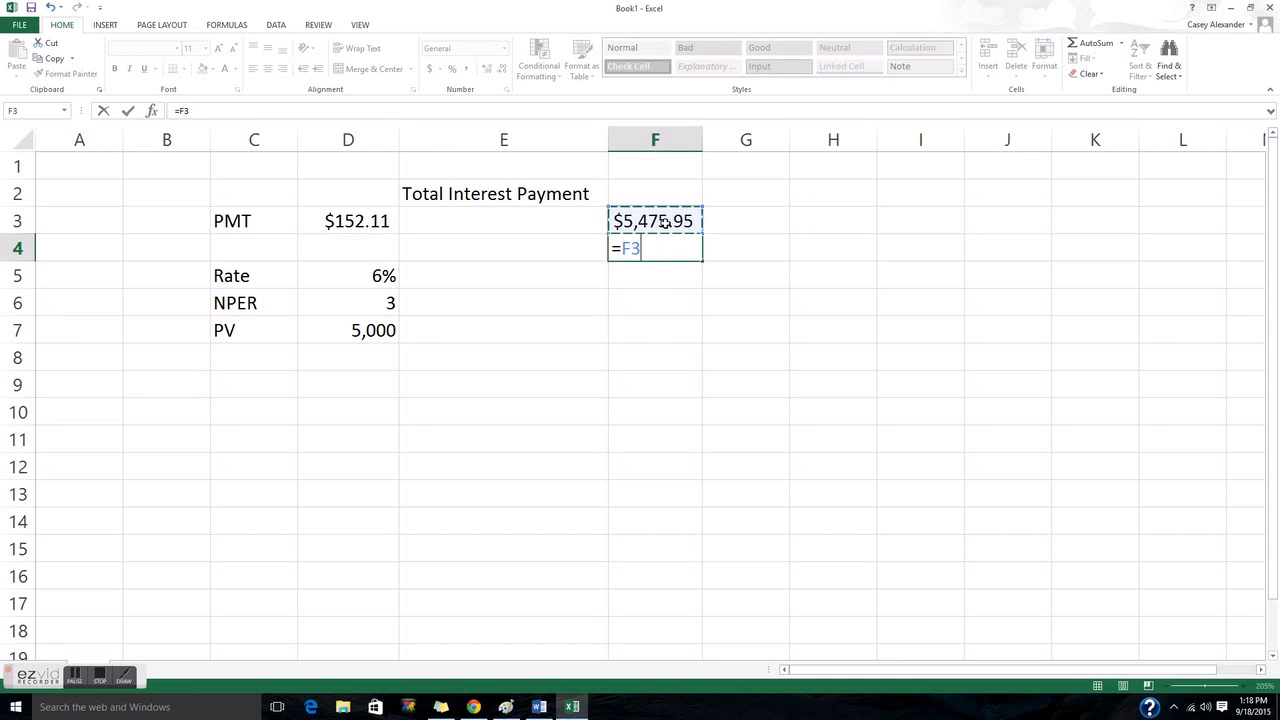
{"action": "key", "text": "BackSpace"}
{"action": "left_click", "coordinate": [346, 328]}
{"action": "key", "text": "Return"}
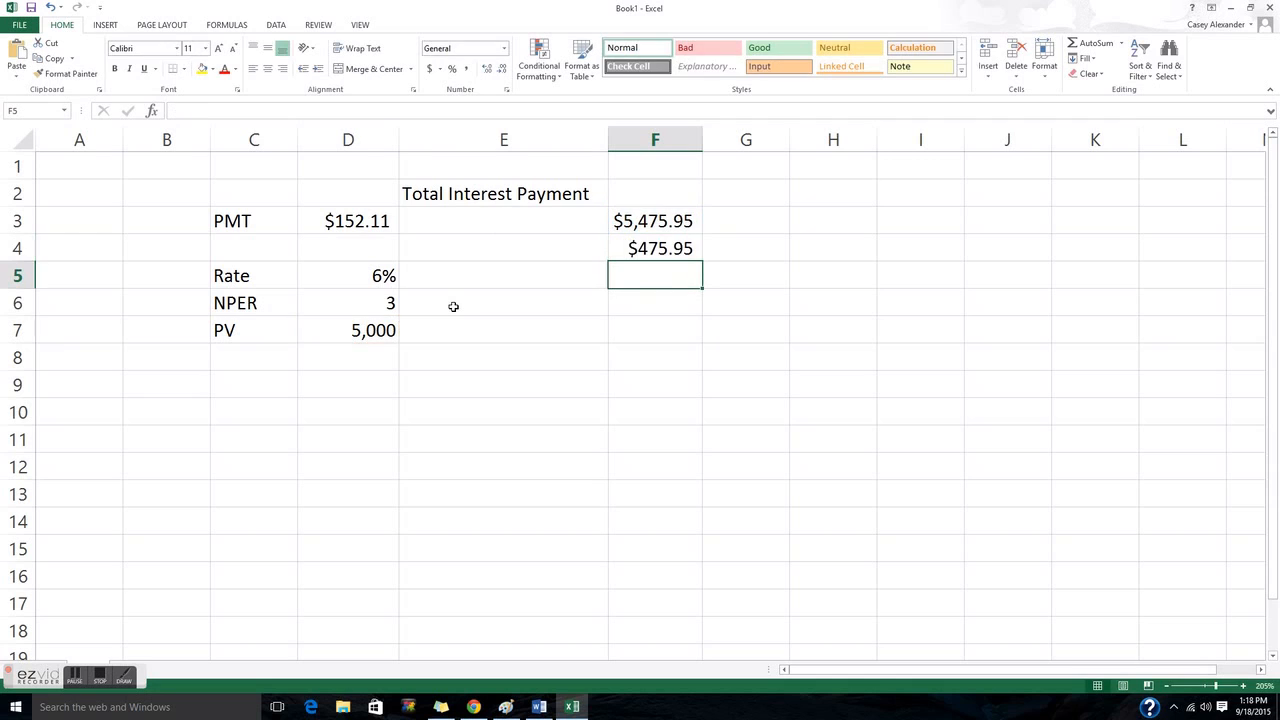
{"action": "left_click", "coordinate": [652, 250]}
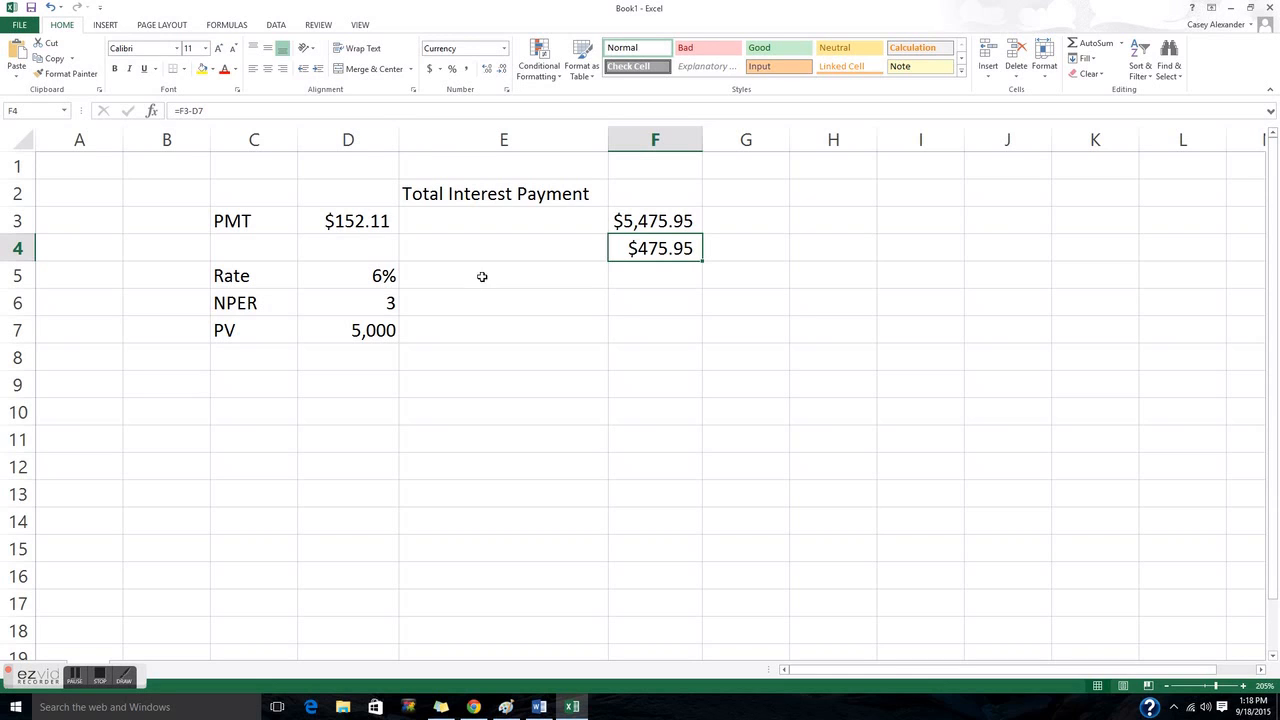
Set the rate to 8%, NPER to 30 and PV to 150,000 in D5:D7, and widen column F to fit its amounts.
{"action": "left_click", "coordinate": [353, 330]}
{"action": "type", "text": "150,000"}
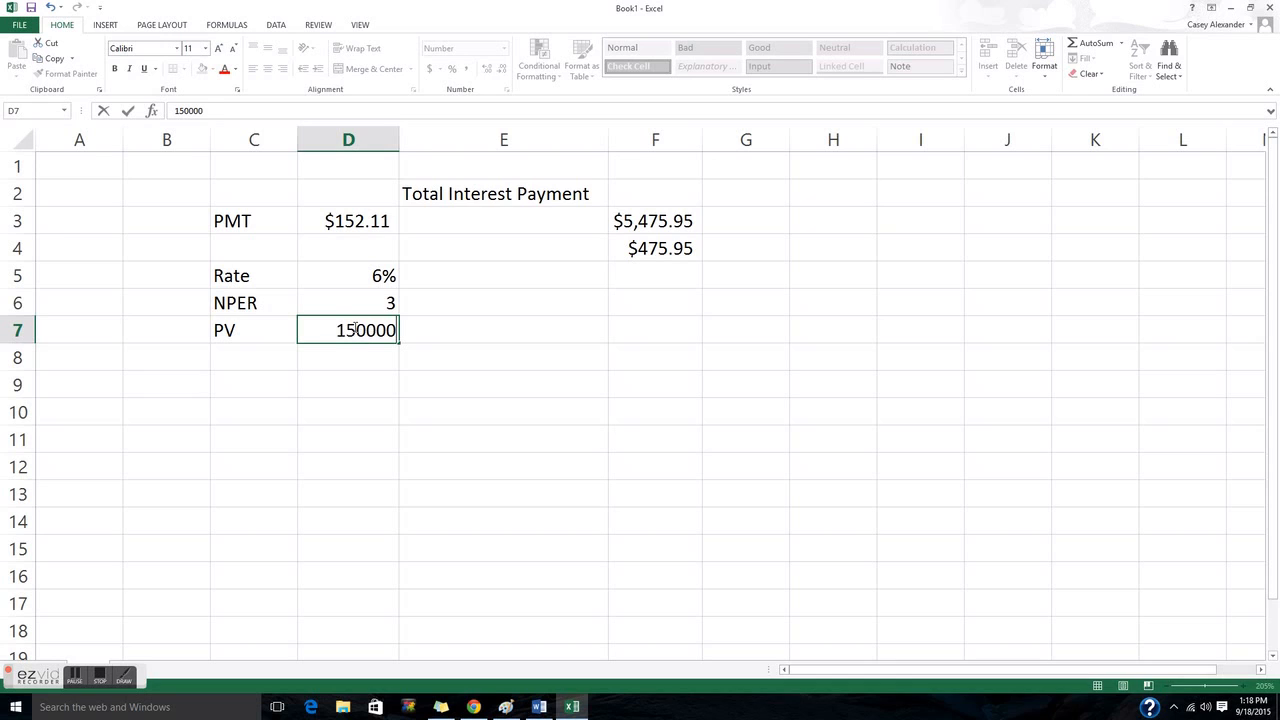
{"action": "key", "text": "Up"}
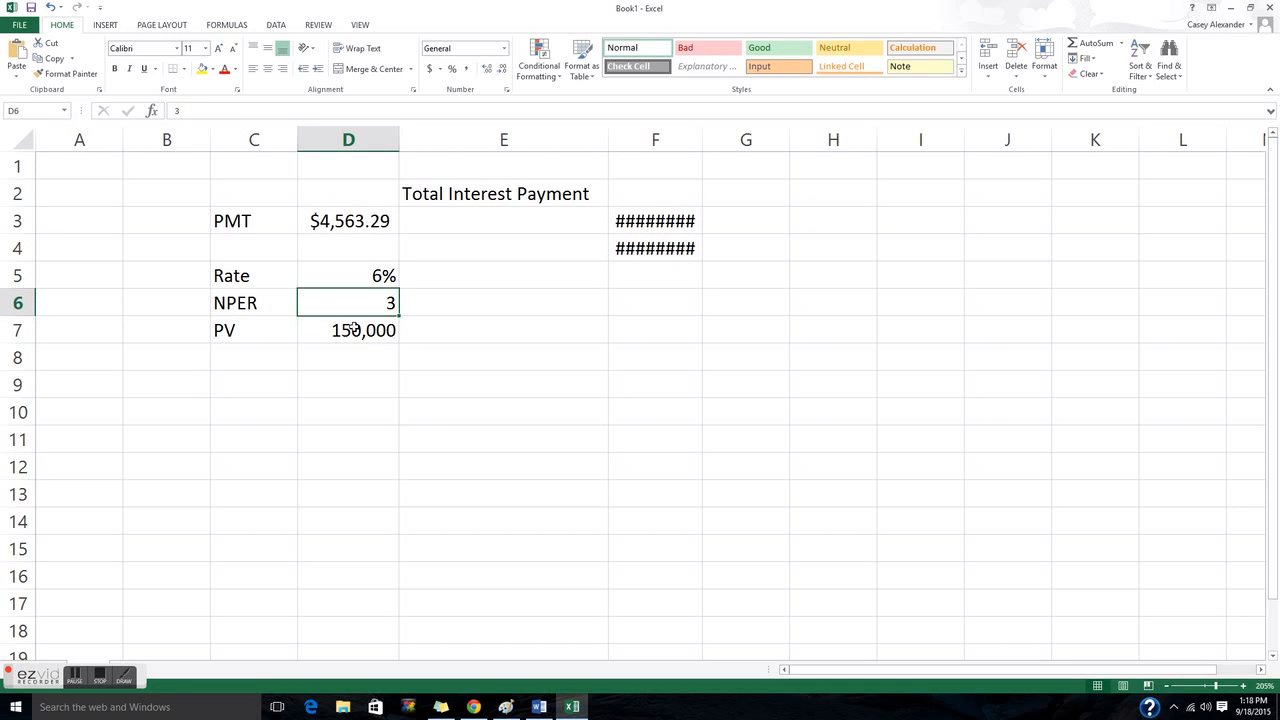
{"action": "type", "text": "30"}
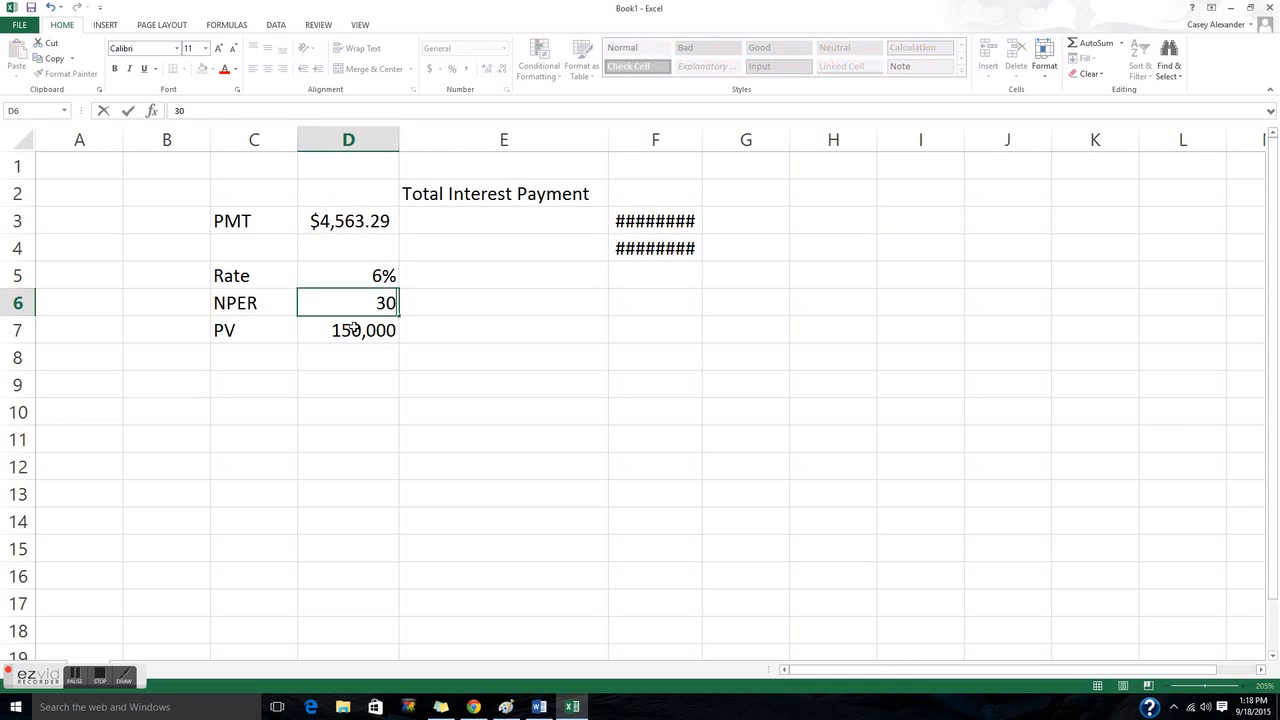
{"action": "key", "text": "Up"}
{"action": "type", "text": "8"}
{"action": "key", "text": "Return"}
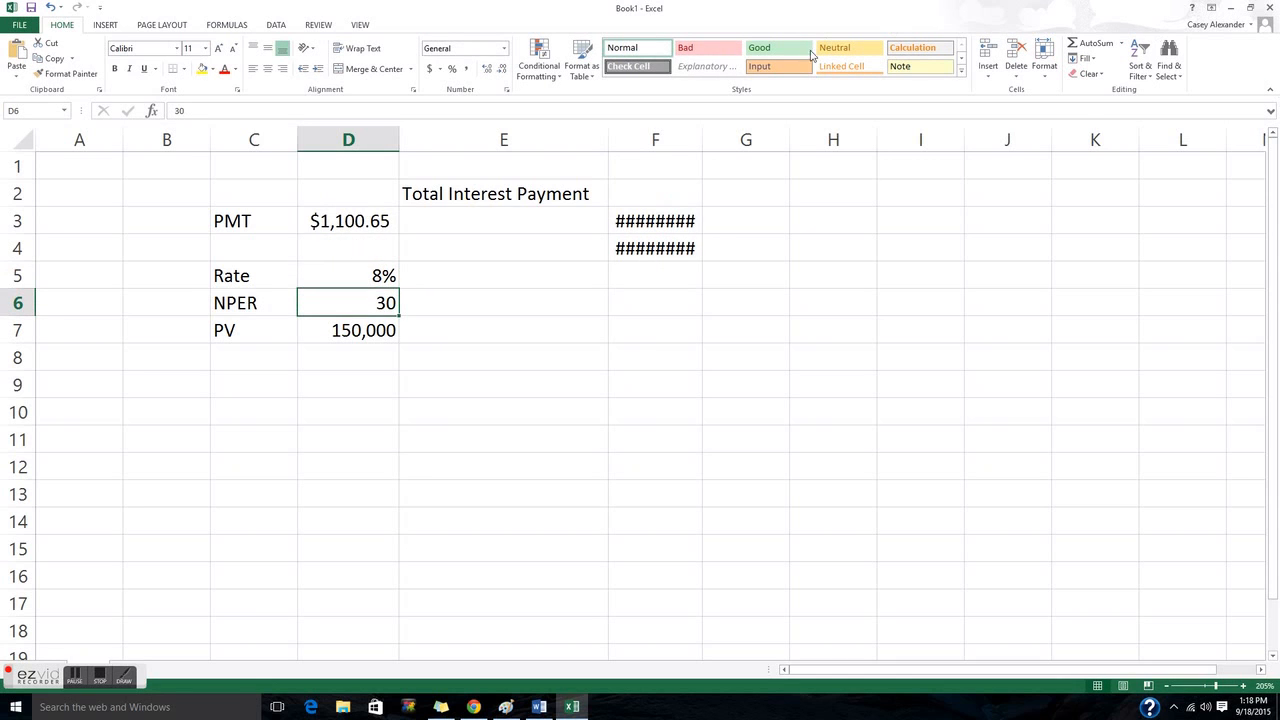
{"action": "left_click_drag", "start_coordinate": [702, 142], "coordinate": [744, 144]}
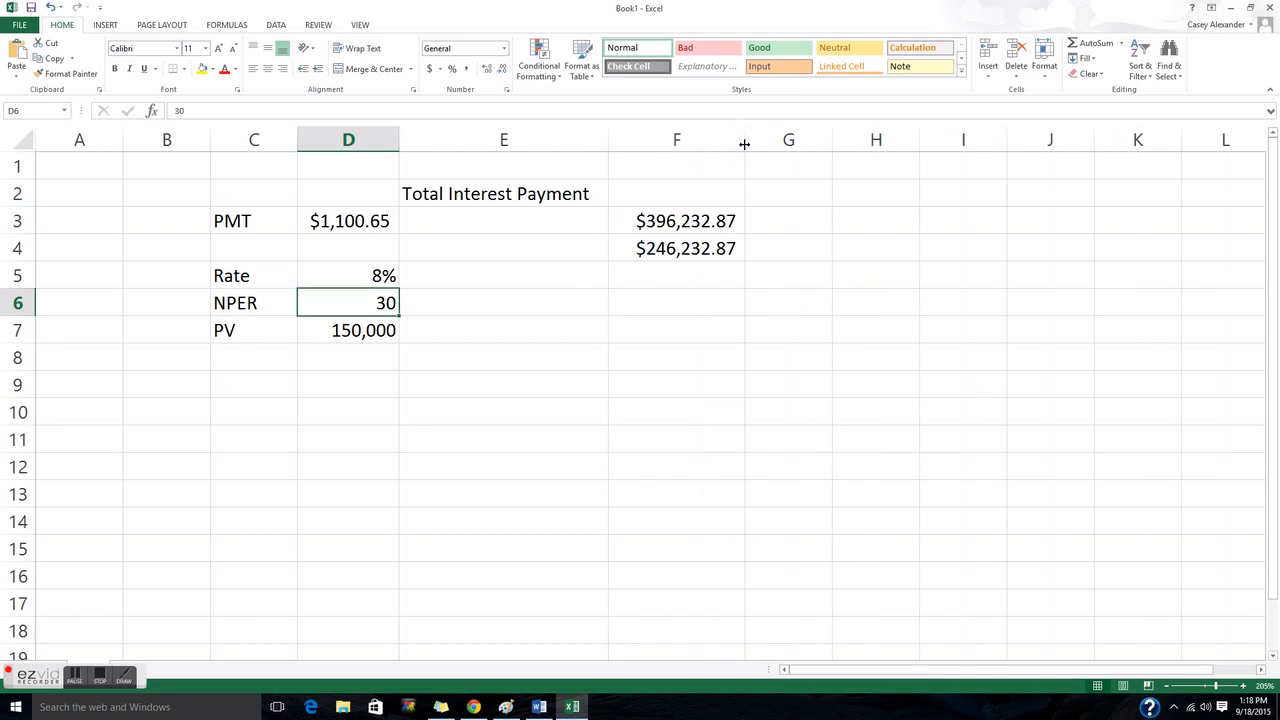
{"action": "left_click", "coordinate": [664, 244]}
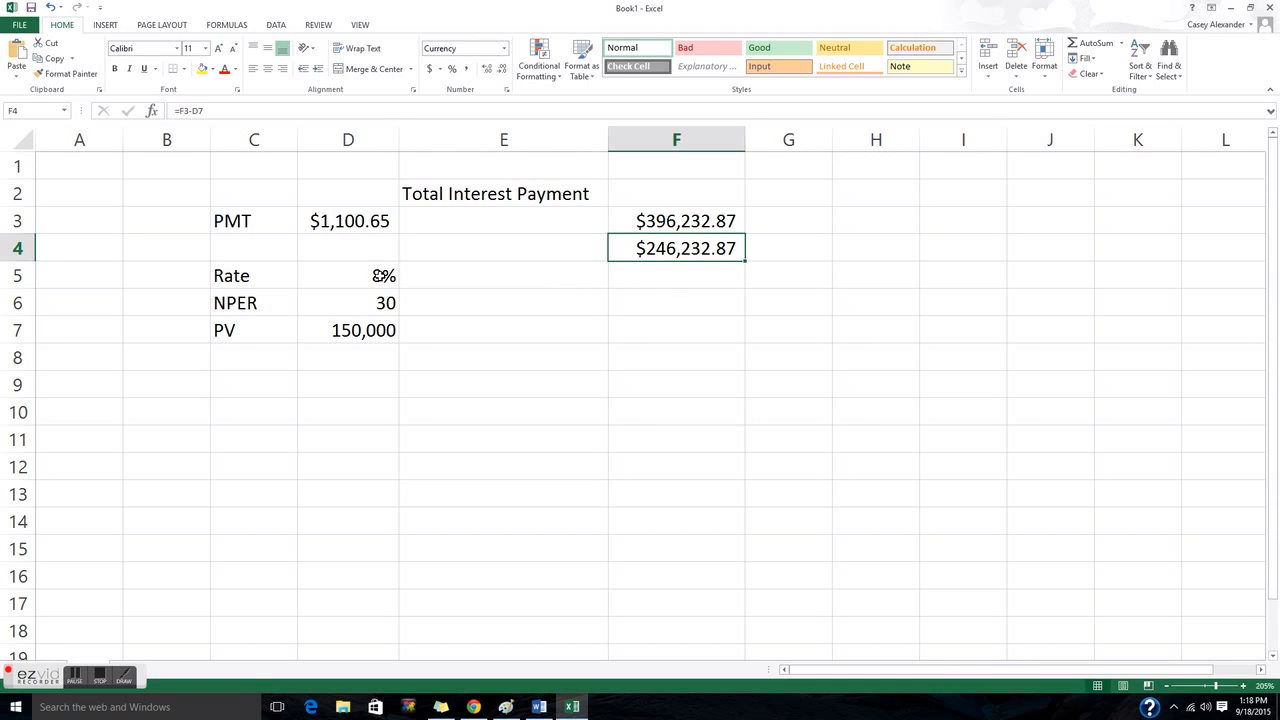
Set the NPER value in D6 to 15 and check the interest total in F4.
{"action": "left_click", "coordinate": [378, 300]}
{"action": "type", "text": "15"}
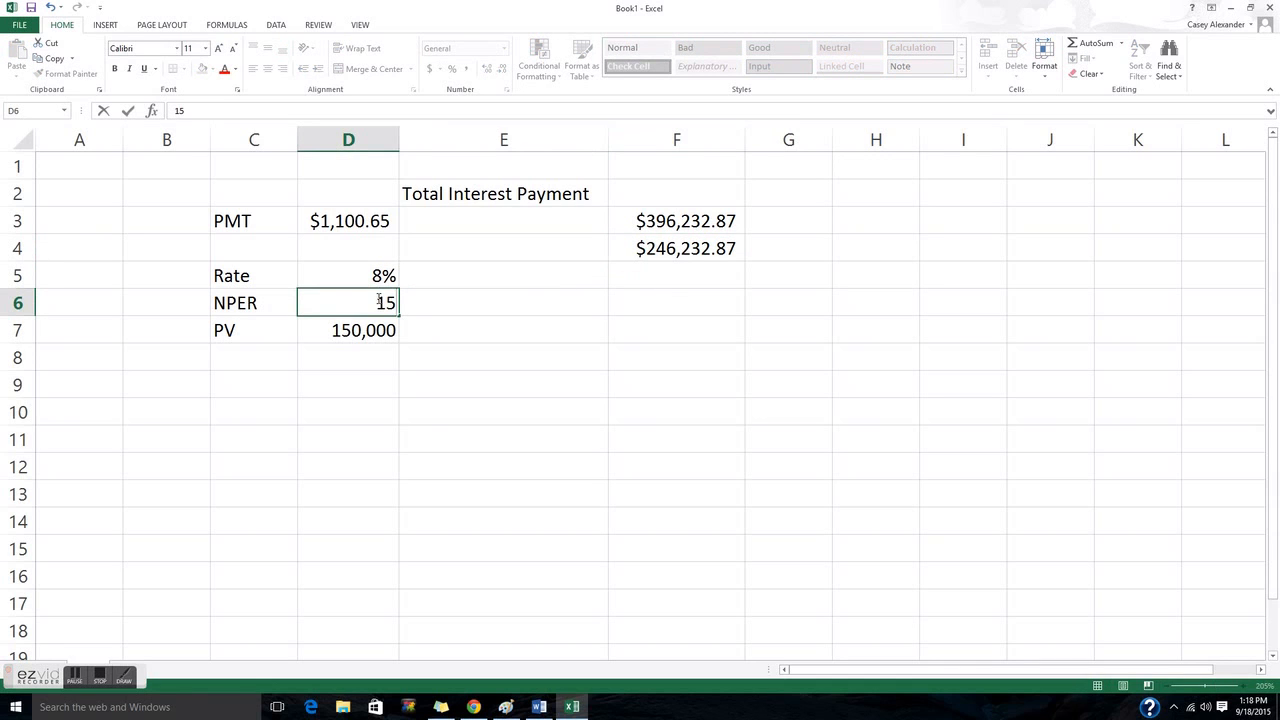
{"action": "key", "text": "Return"}
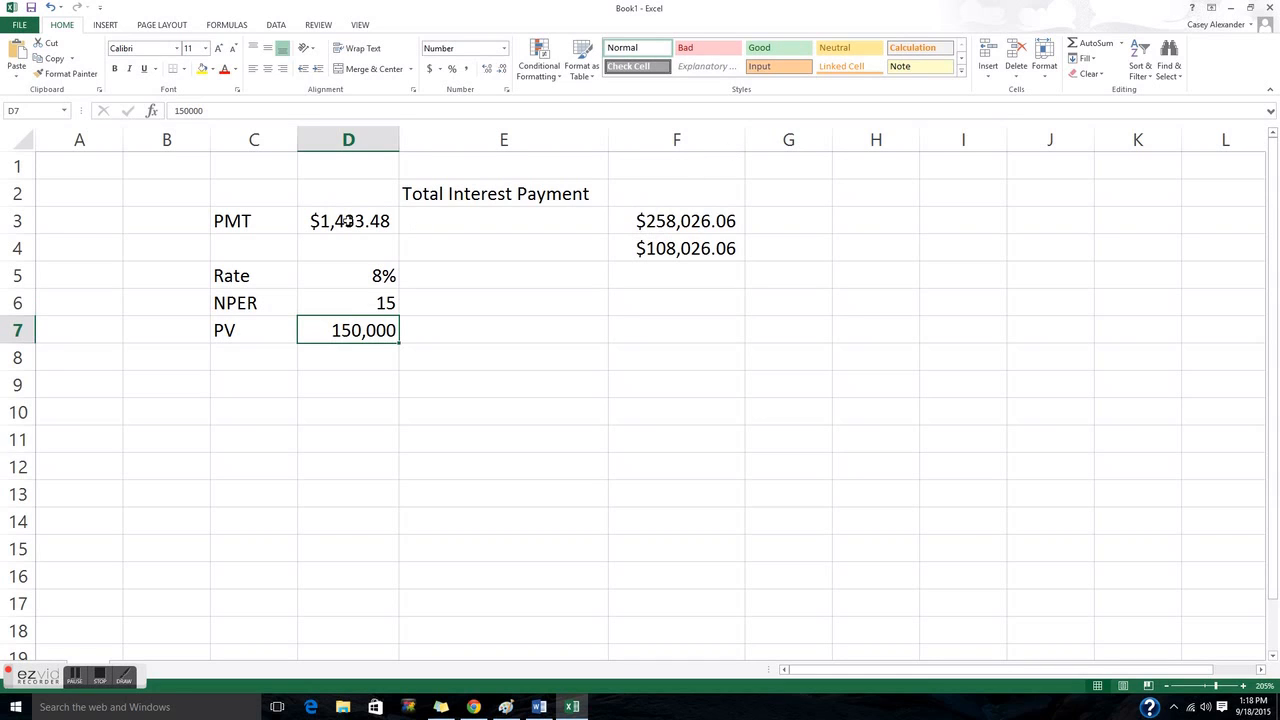
{"action": "left_click", "coordinate": [658, 248]}
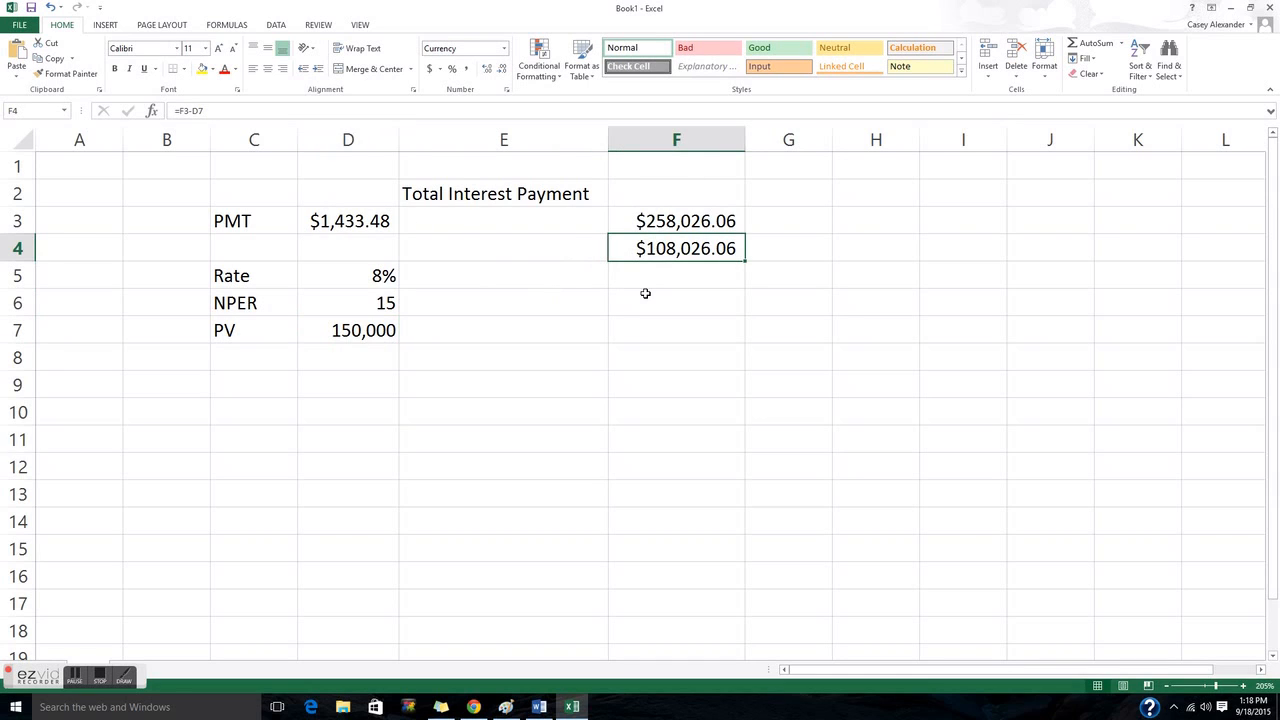